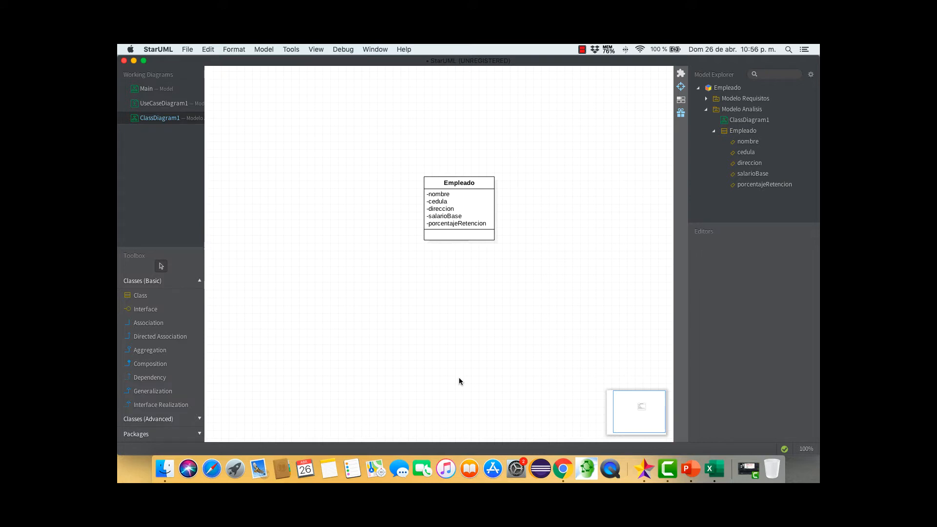
Set the type of the Empleado class's nombre attribute to String and of its cedula attribute to int
click(438, 195)
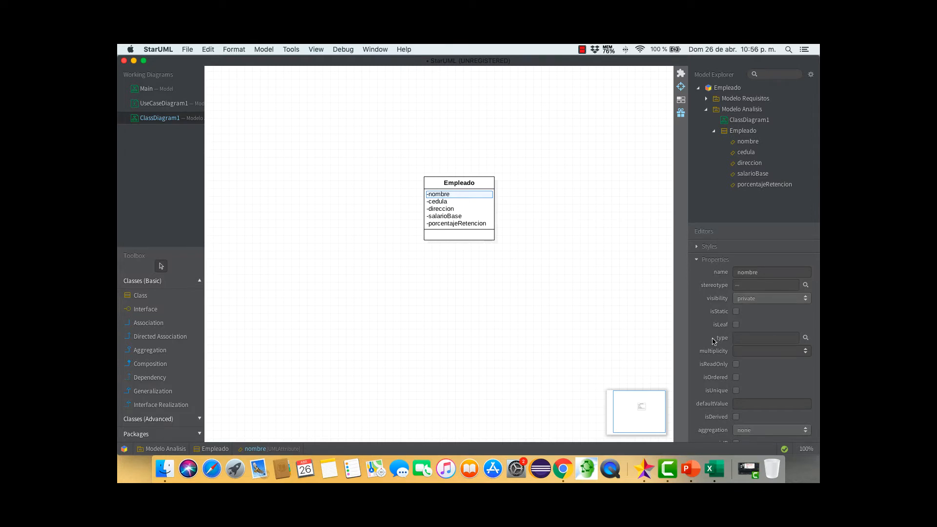
click(759, 338)
text(String)
key(Return)
click(455, 203)
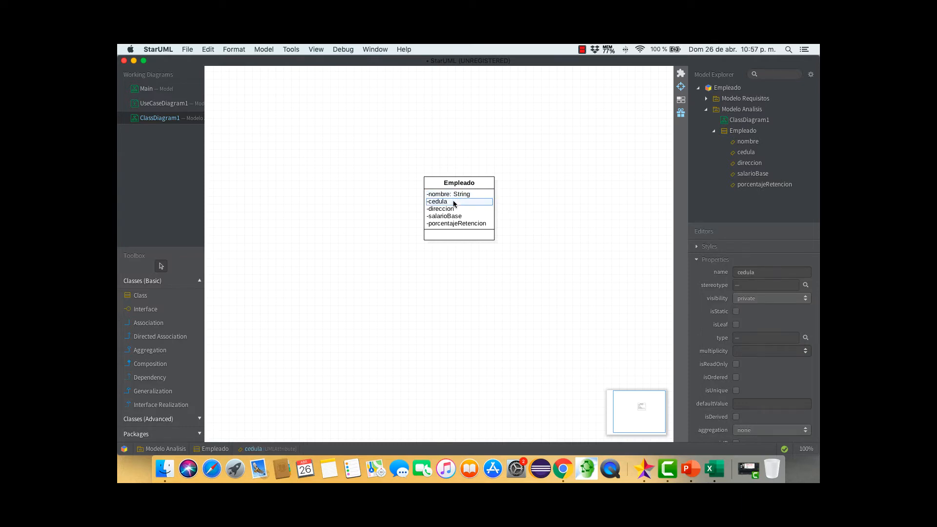
click(748, 339)
text(int)
key(Return)
Set the type of the direccion attribute in the Empleado class to String
click(457, 212)
click(743, 337)
text(String)
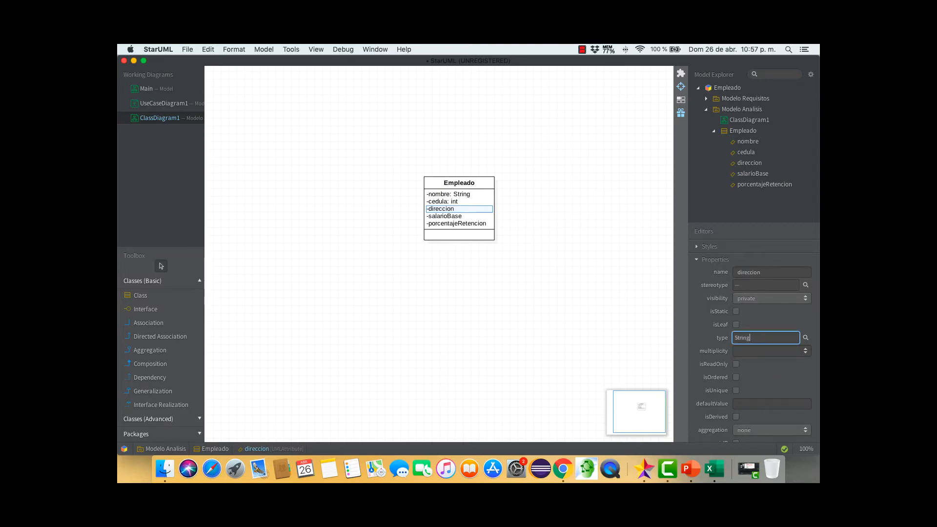
key(Return)
Set the type of both the salarioBase and porcentajeRetencion attributes in the Empleado class to double
click(456, 217)
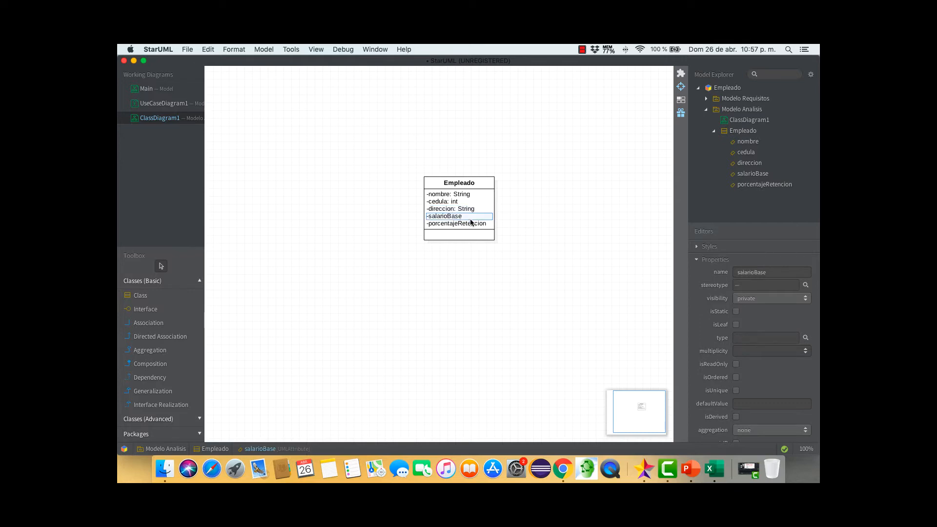
click(746, 338)
text(double)
key(Return)
click(466, 224)
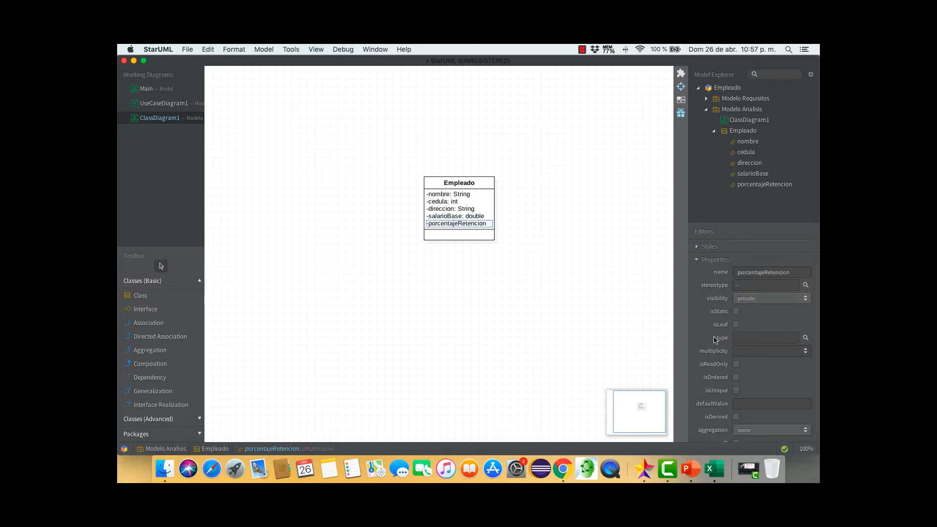
click(750, 337)
text(double)
key(Return)
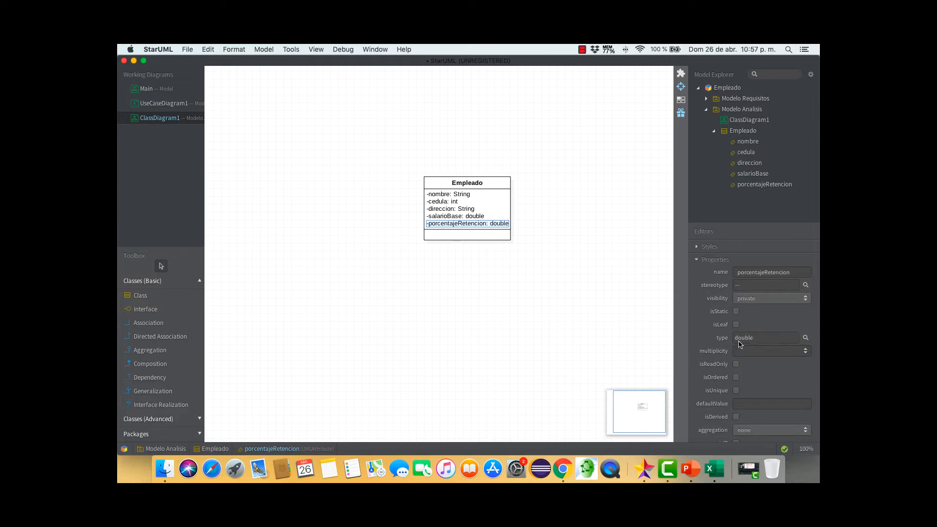
click(508, 268)
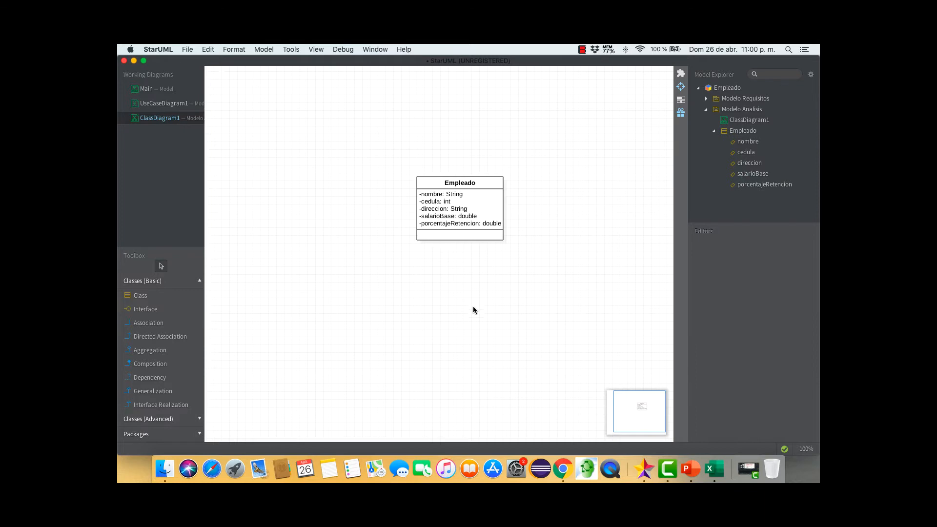
Add an operation to the Empleado class and name it Empleado as its constructor
click(482, 183)
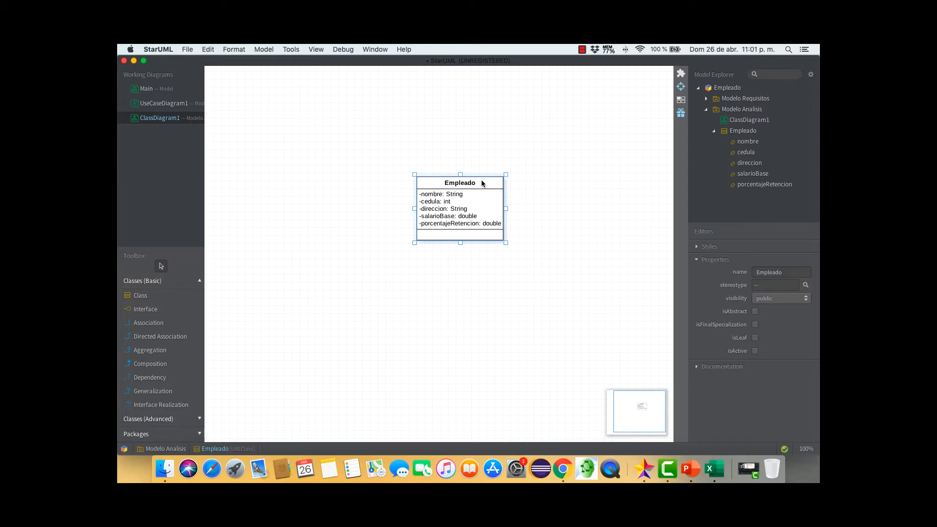
right_click(482, 183)
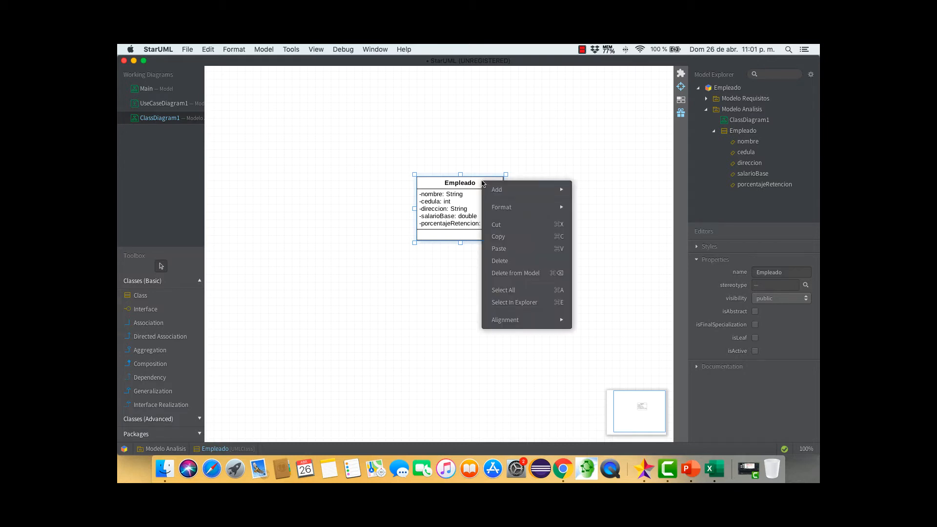
mouse_move(493, 189)
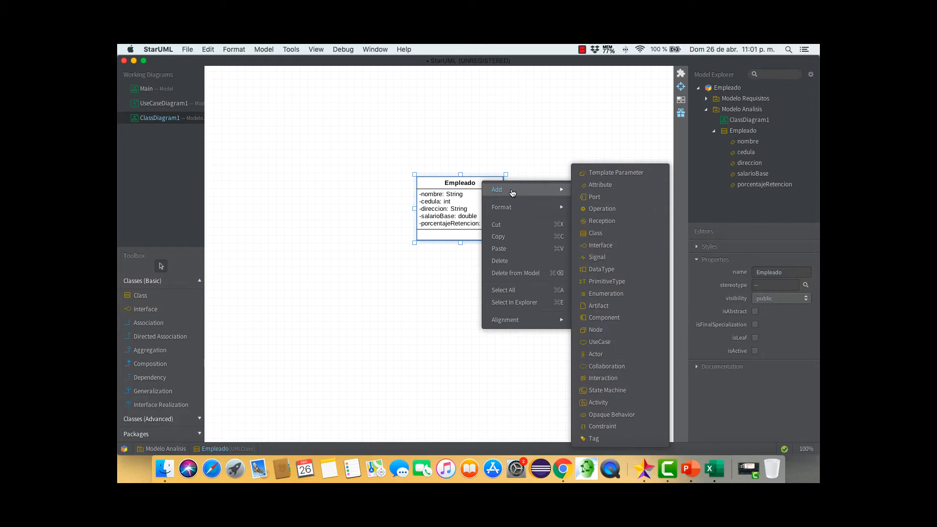
click(631, 213)
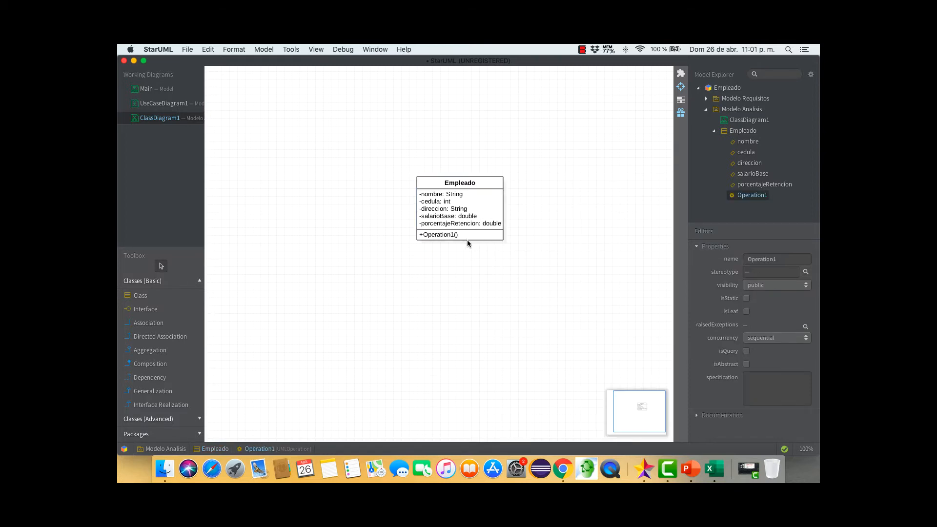
click(439, 237)
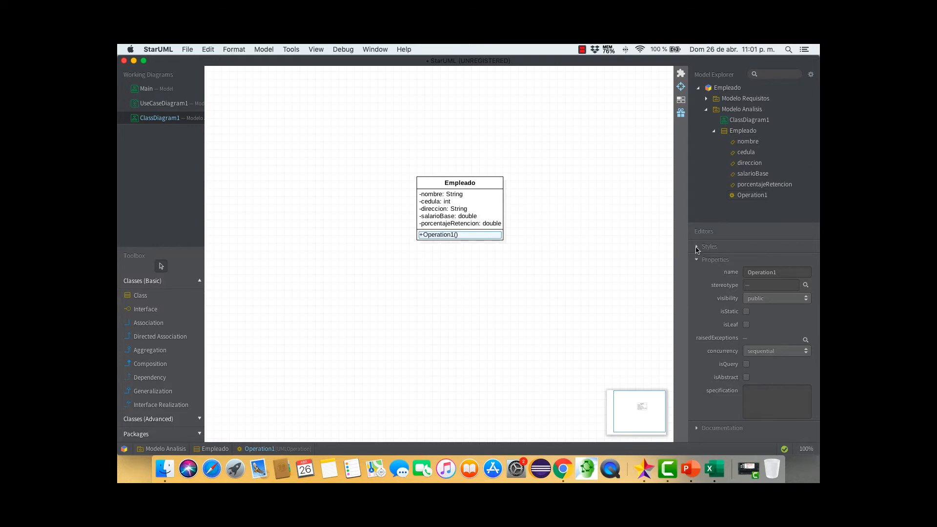
drag(781, 272, 742, 273)
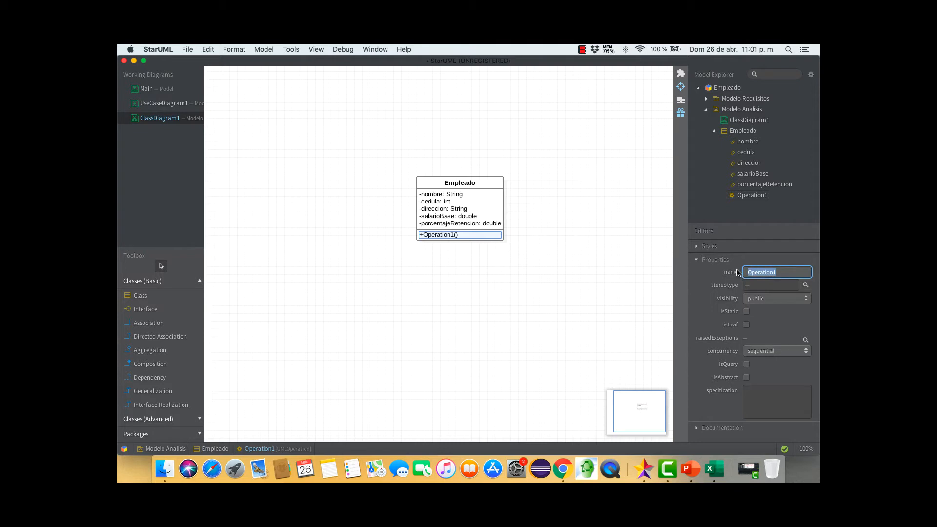
text(Empleado)
key(Return)
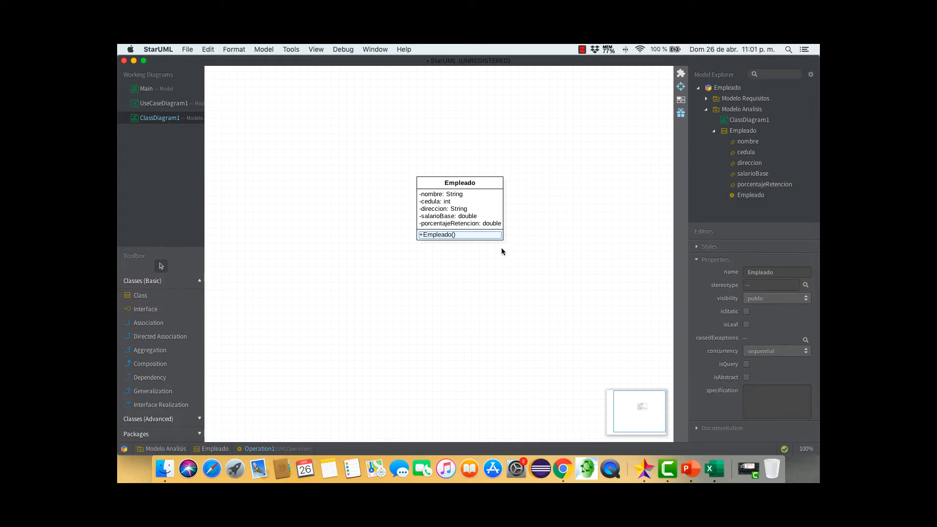
Add a parameter named pNombre of type String to the Empleado operation
right_click(447, 237)
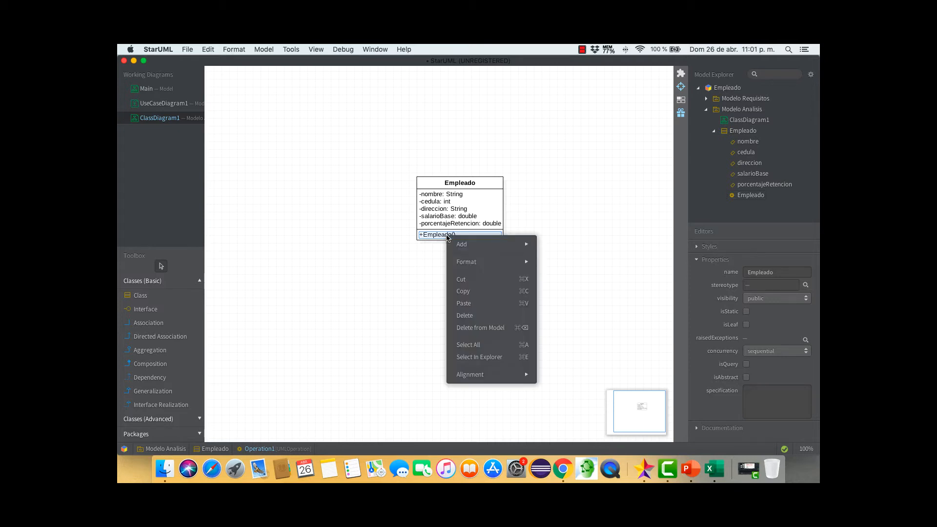
mouse_move(484, 248)
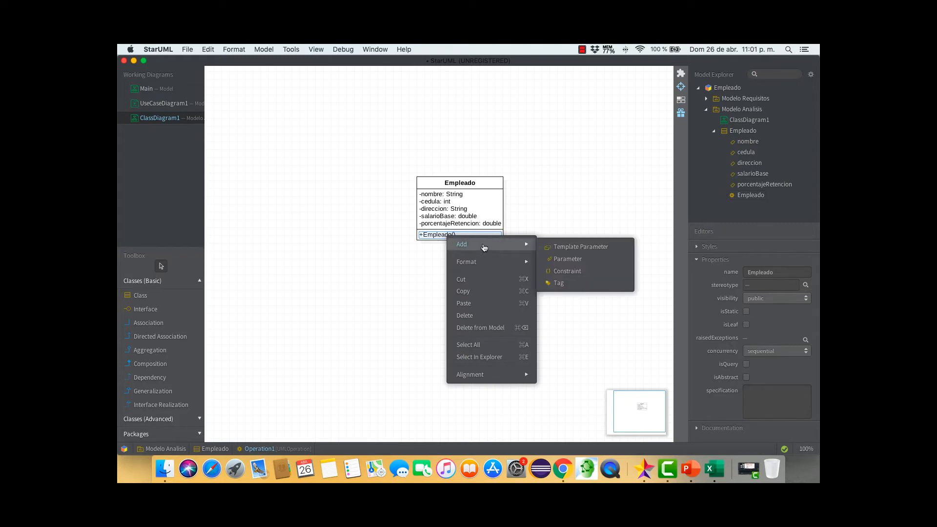
click(597, 260)
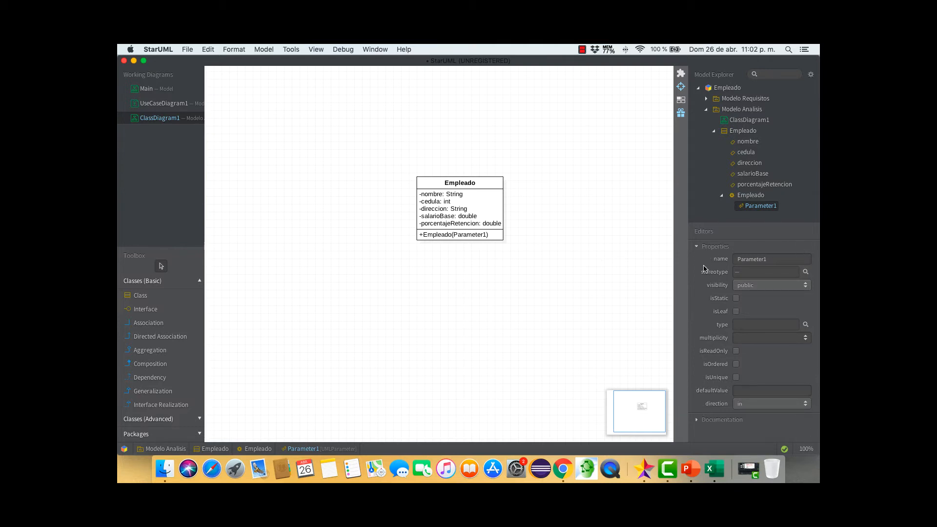
click(771, 262)
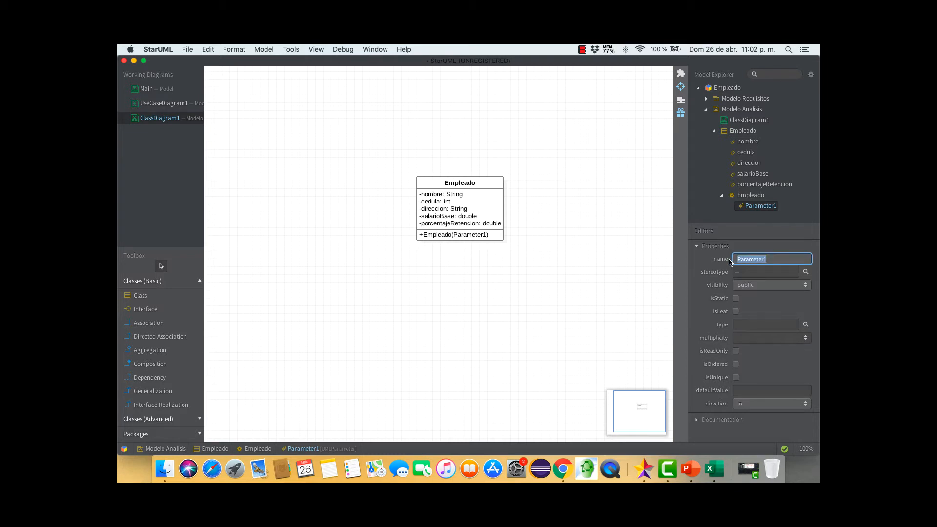
text(pNombre)
key(Return)
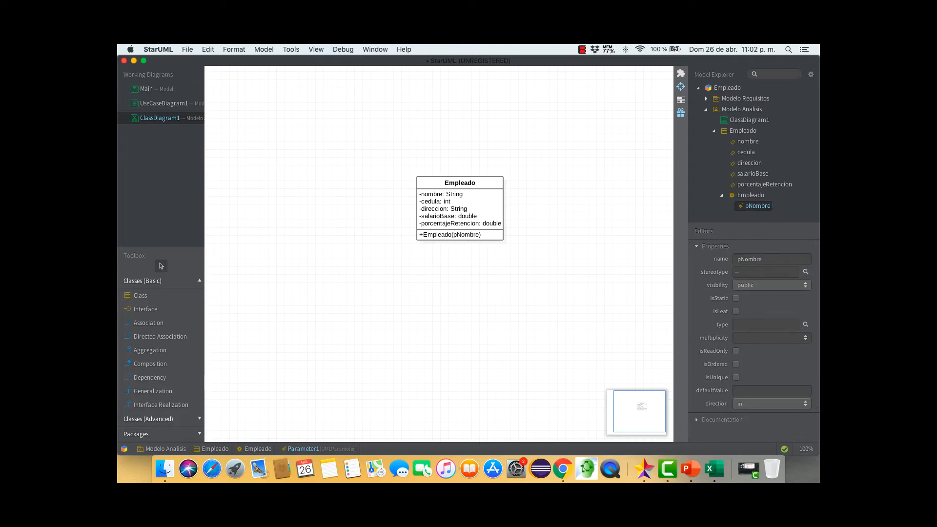
click(741, 325)
text(String)
key(Return)
Add a second parameter named pCedula of type int to the Empleado operation
click(441, 236)
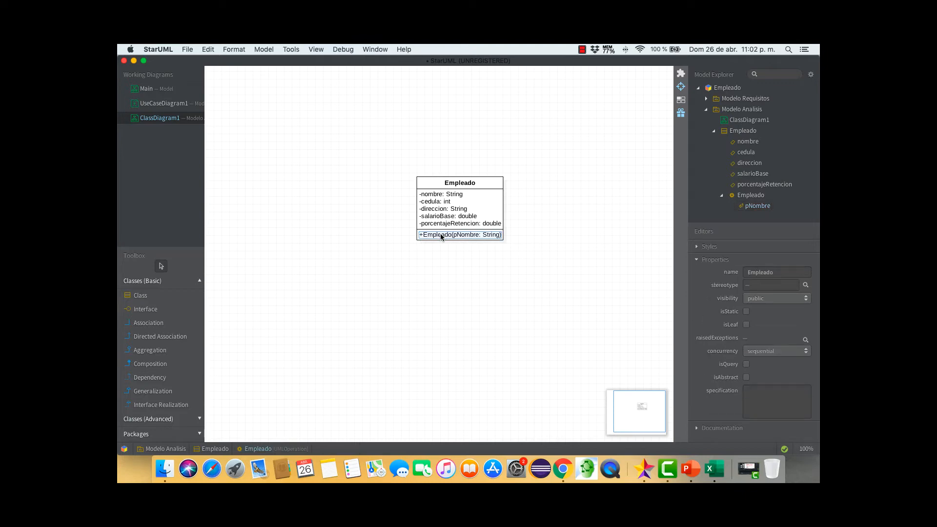
right_click(442, 238)
mouse_move(455, 244)
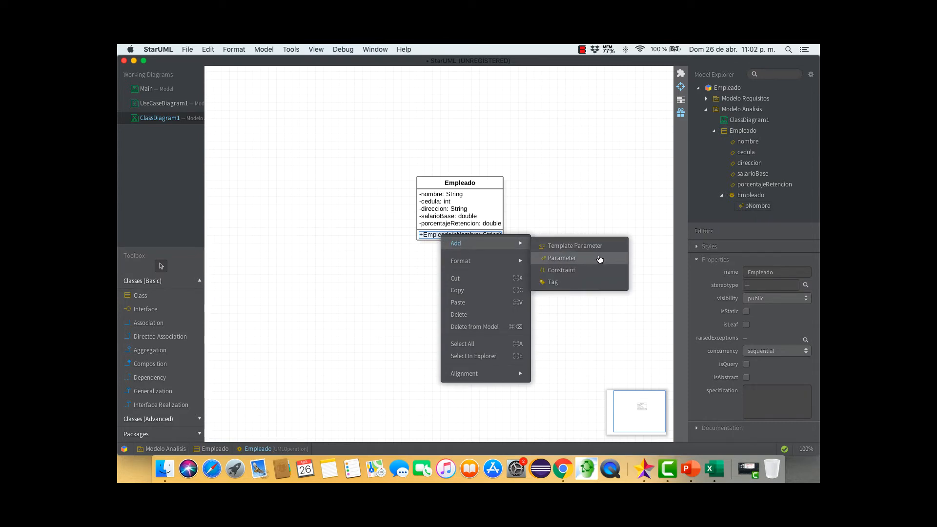
click(599, 259)
drag(777, 260, 731, 262)
text(pCedula)
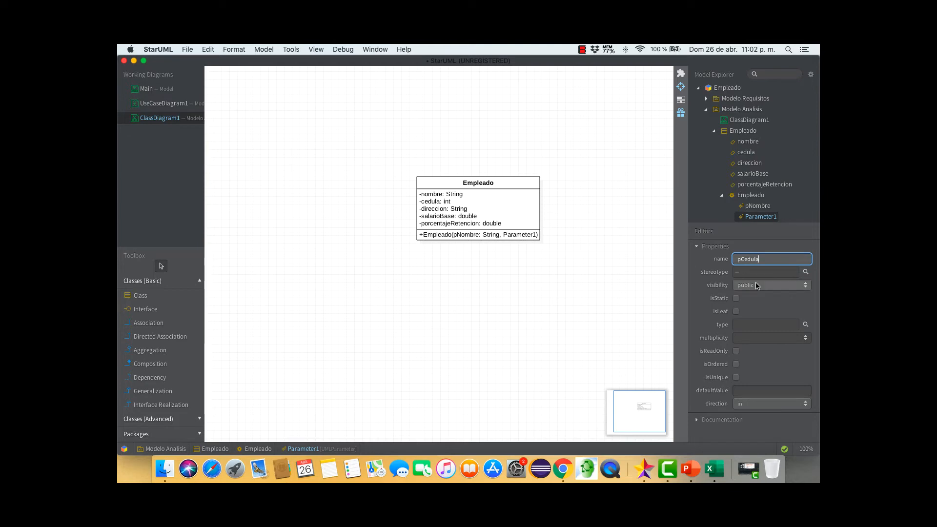
click(783, 322)
text(int)
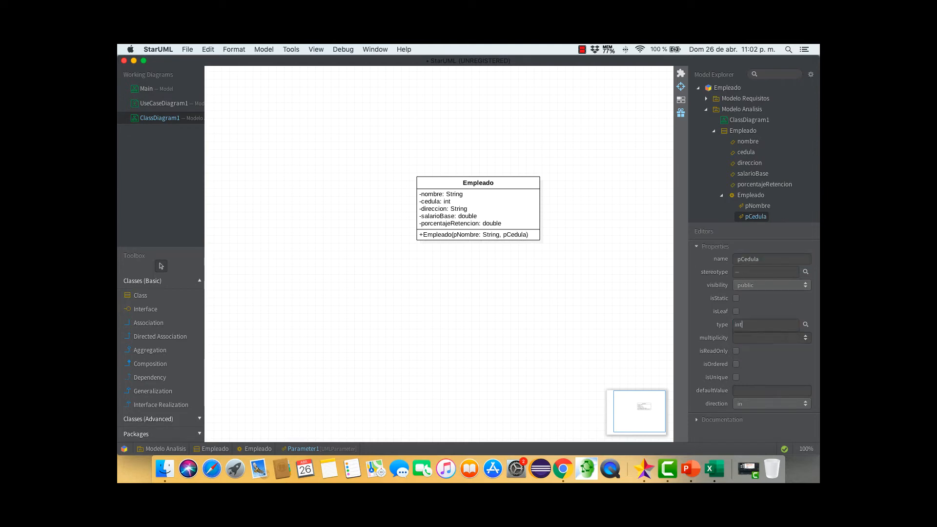
key(Return)
Add a third parameter named pDireccion of type String to the Empleado operation
right_click(460, 236)
mouse_move(472, 243)
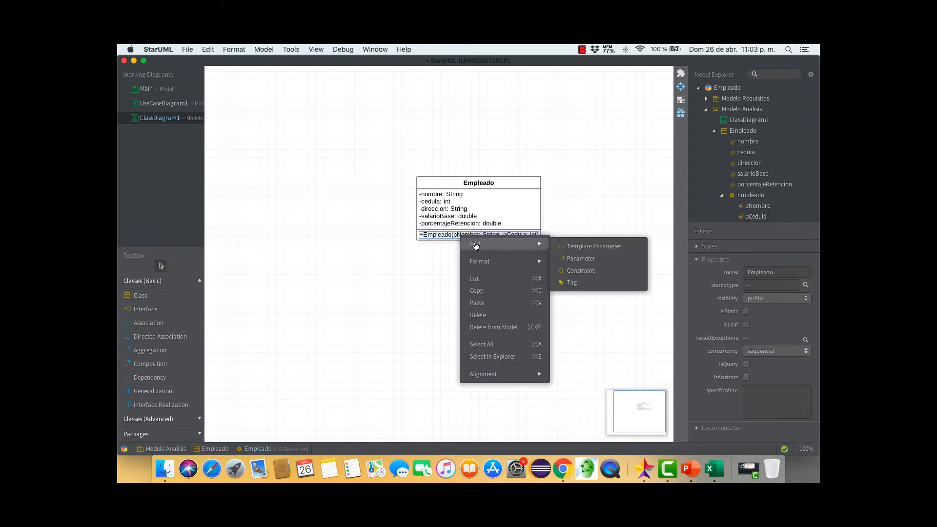
click(573, 259)
click(781, 261)
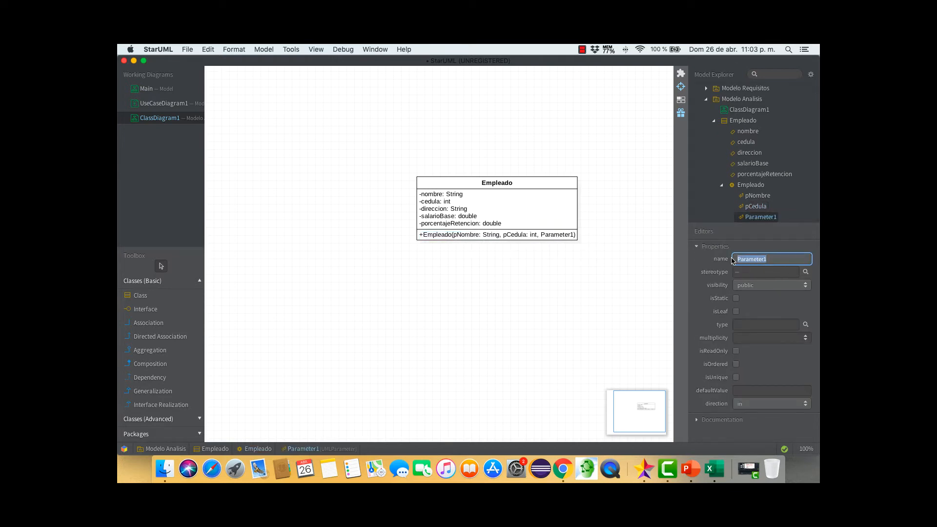
text(pDireccion)
key(Return)
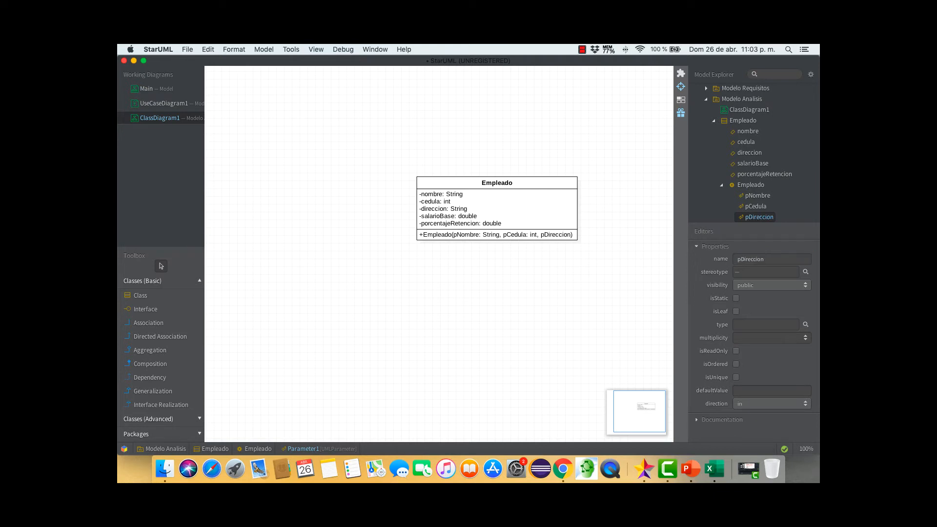
click(754, 324)
text(String)
key(Return)
Add a fourth parameter named pSalarioBase of type double to the Empleado operation
click(495, 237)
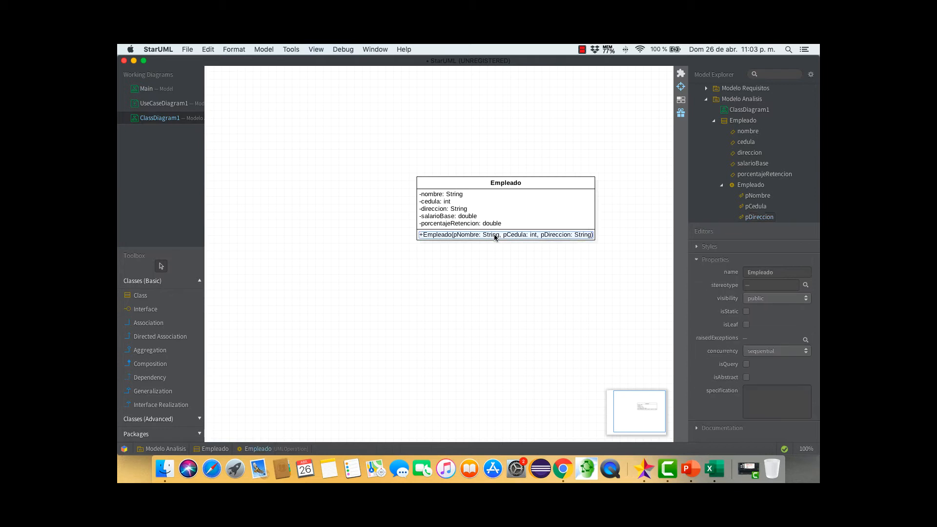
right_click(494, 236)
mouse_move(510, 244)
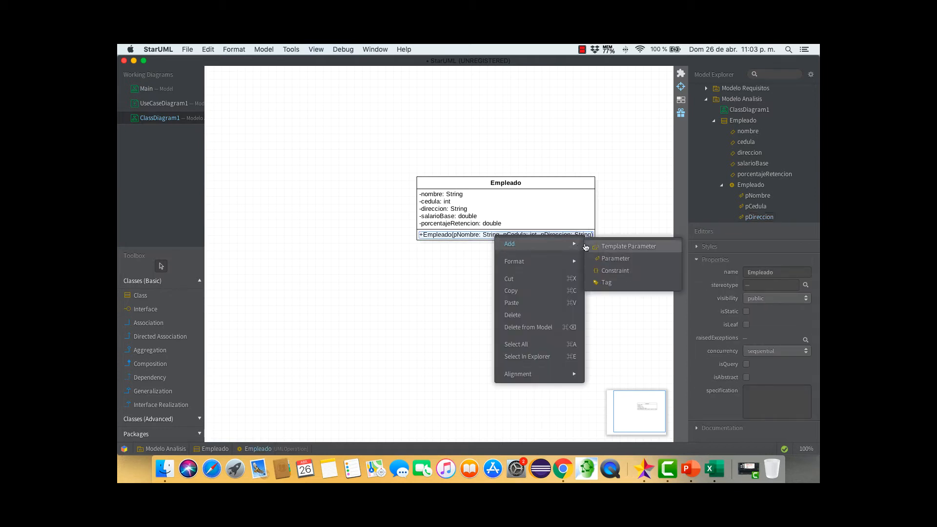
click(623, 262)
double_click(779, 259)
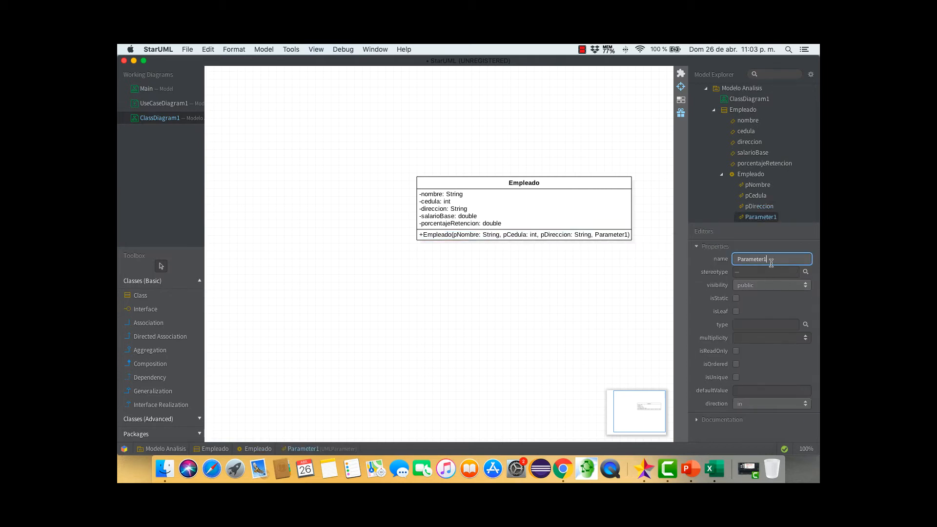
text(pSalarioBase)
key(Return)
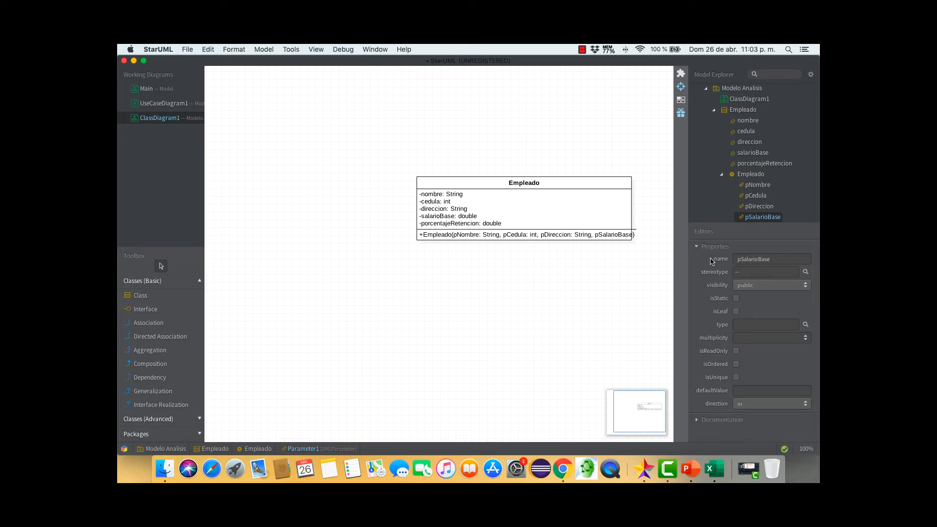
click(746, 326)
text(double)
key(Return)
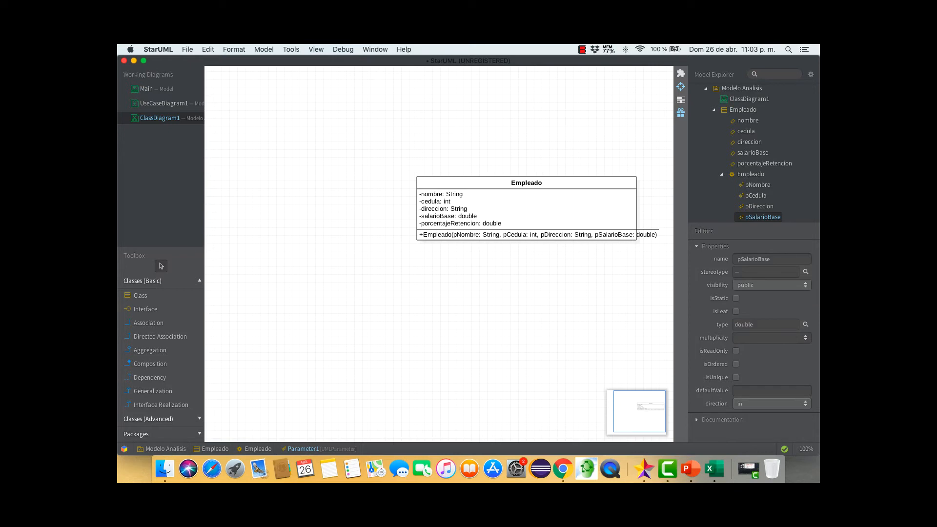
Add a fifth parameter named pPorcentajeRetencion of type double to the Empleado operation
right_click(570, 236)
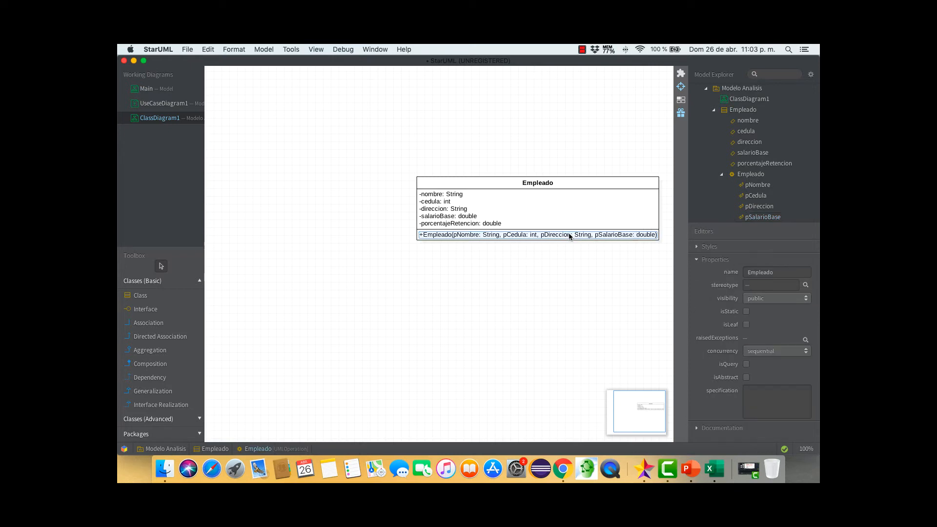
mouse_move(584, 242)
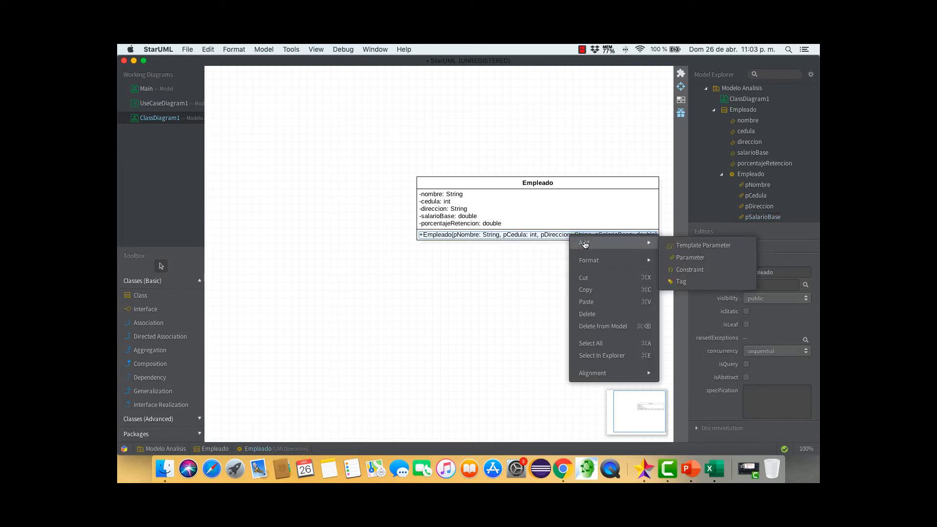
click(688, 256)
click(773, 261)
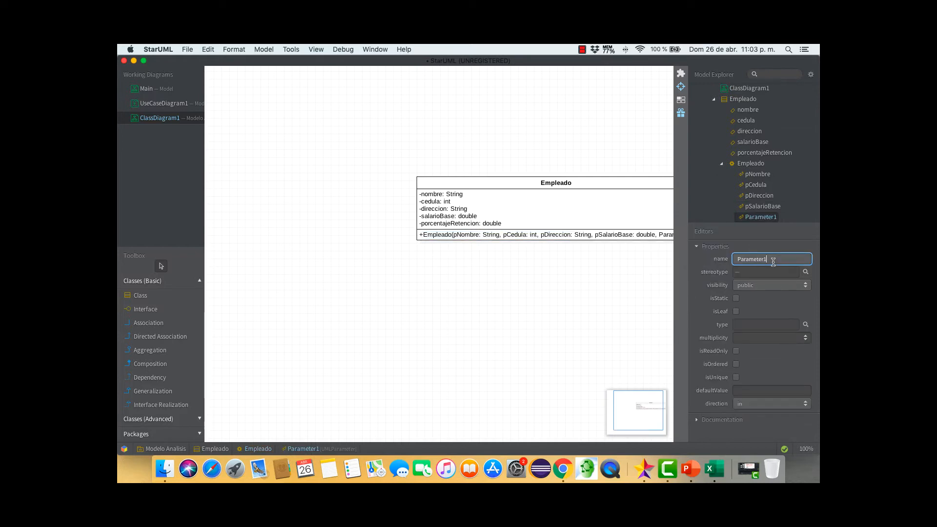
drag(773, 263, 717, 263)
text(pPorcentajeRetencion)
key(Return)
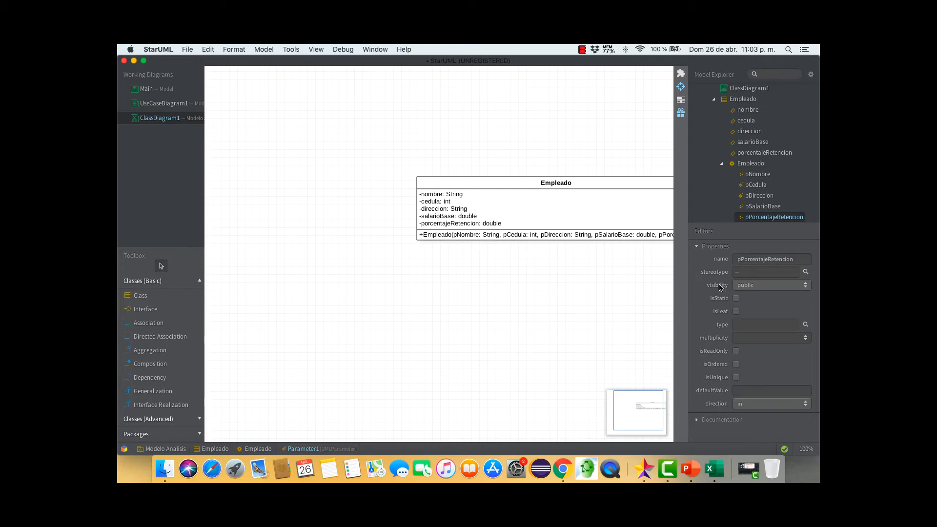
click(744, 324)
text(double)
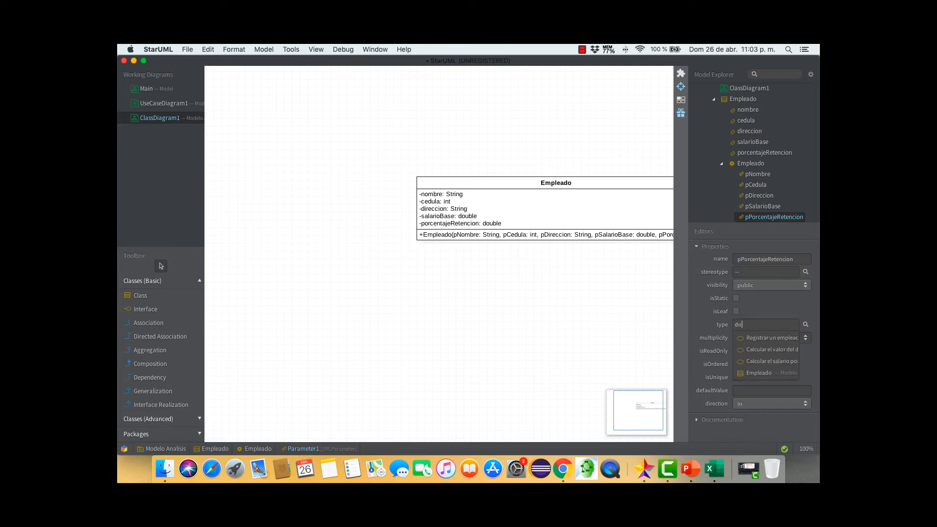
key(Return)
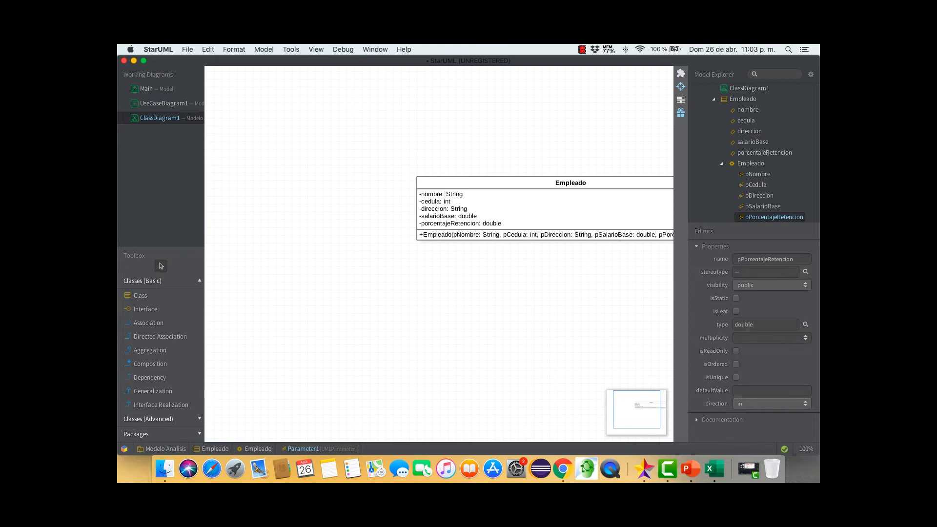
click(535, 275)
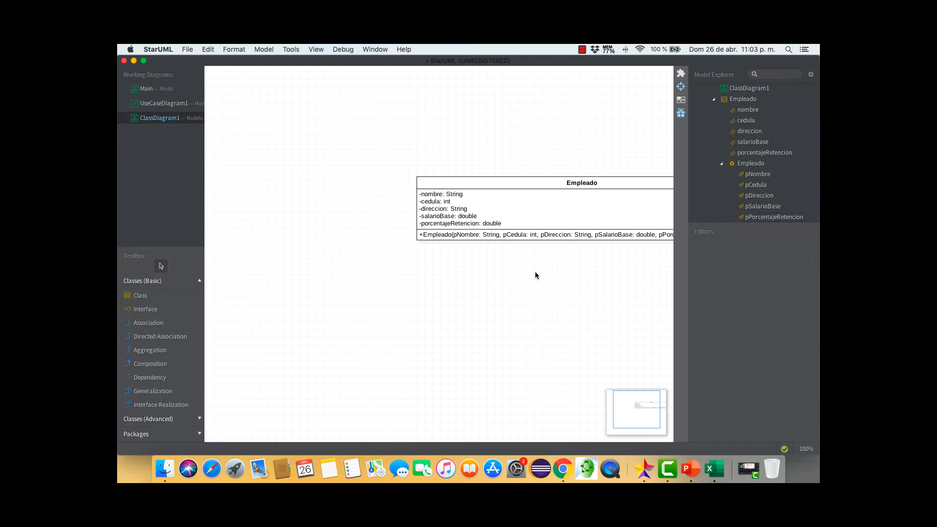
Add a new operation named calcularDescuento to the Empleado class
scroll(536, 275, right, 8)
scroll(535, 275, left, 3)
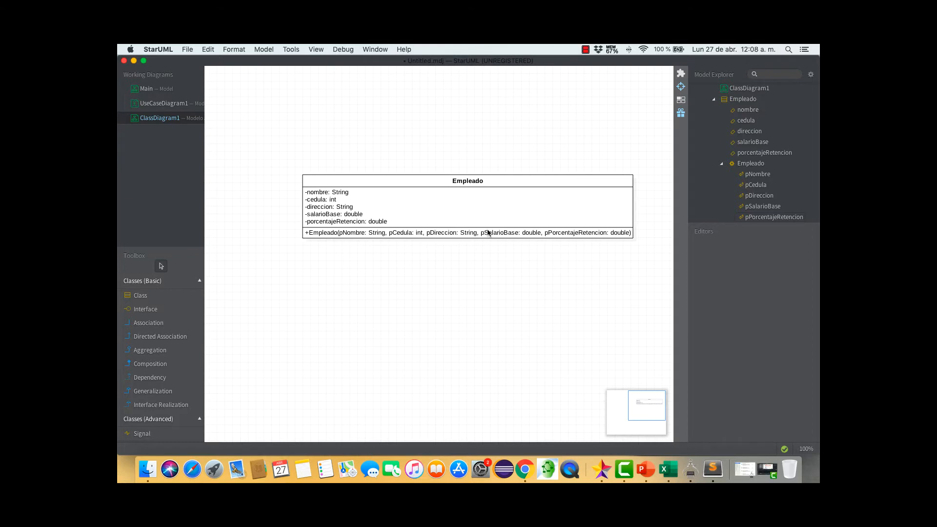
click(508, 187)
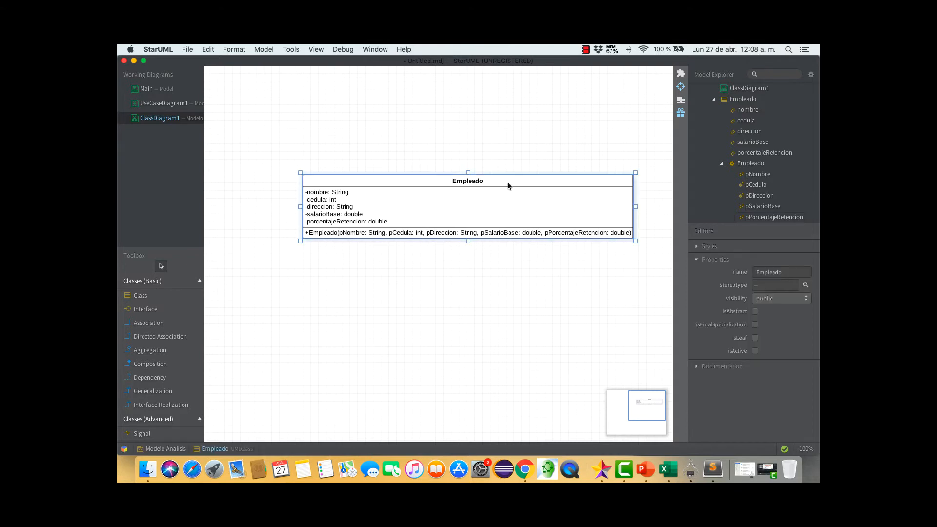
right_click(508, 186)
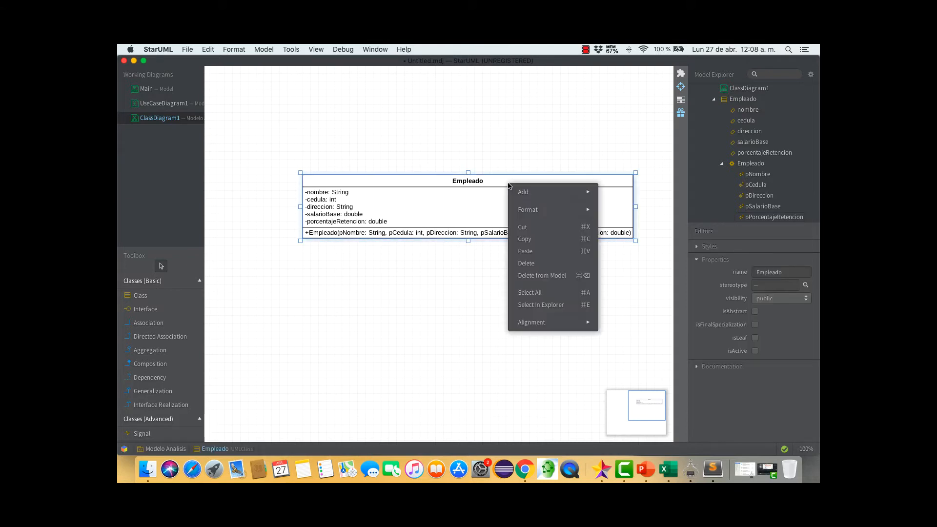
mouse_move(538, 193)
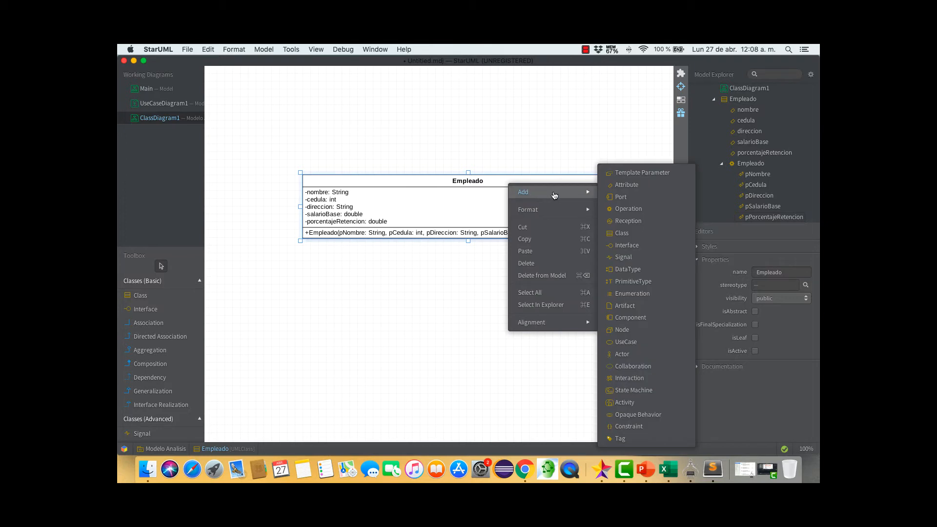
click(638, 209)
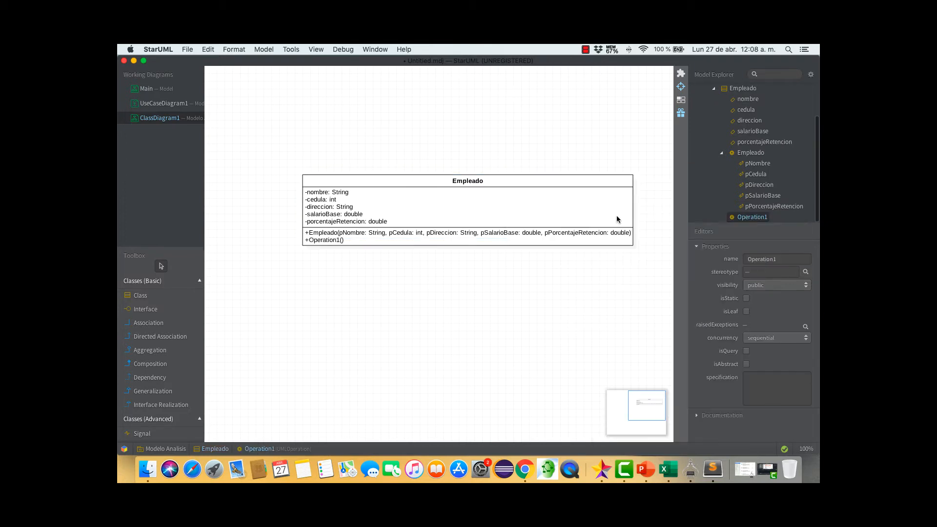
double_click(798, 260)
text(cal)
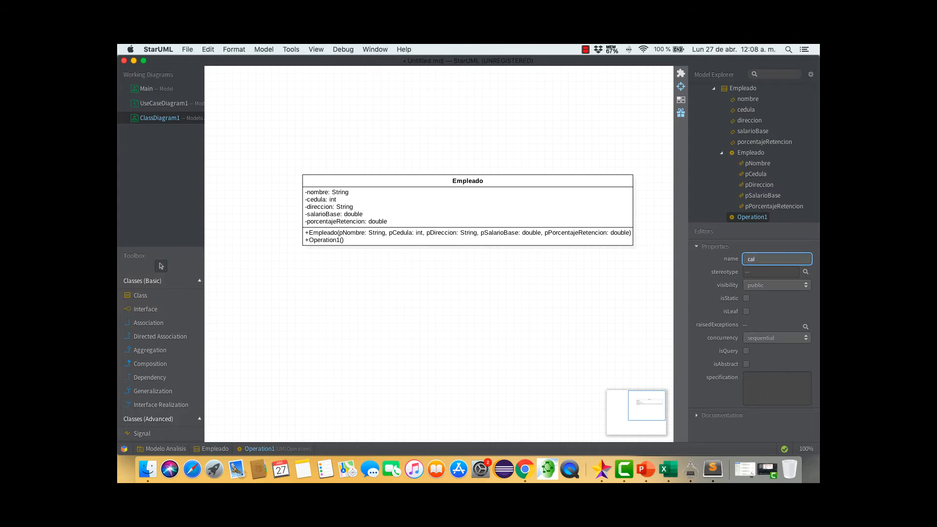
text(cularDescuento)
key(Return)
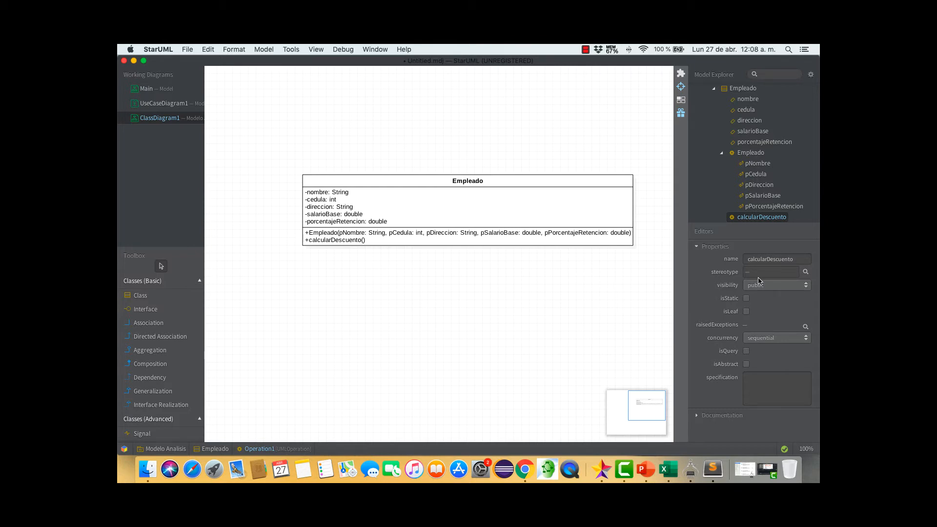
Give calcularDescuento a parameter of type double with its direction set to return
click(351, 240)
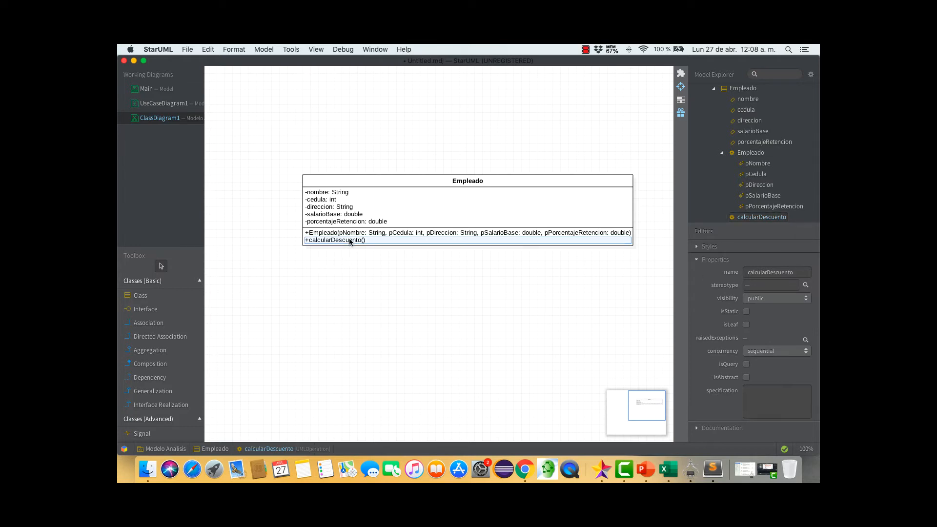
right_click(351, 240)
mouse_move(385, 249)
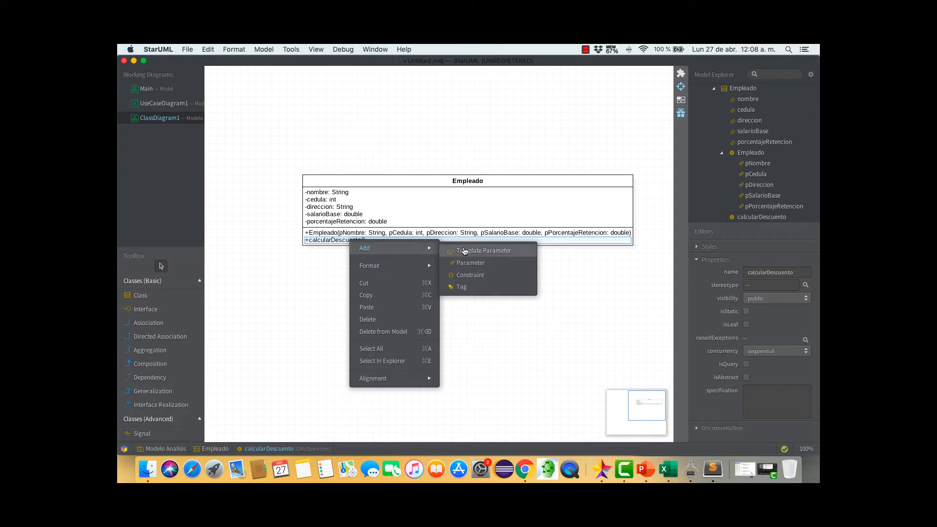
click(501, 264)
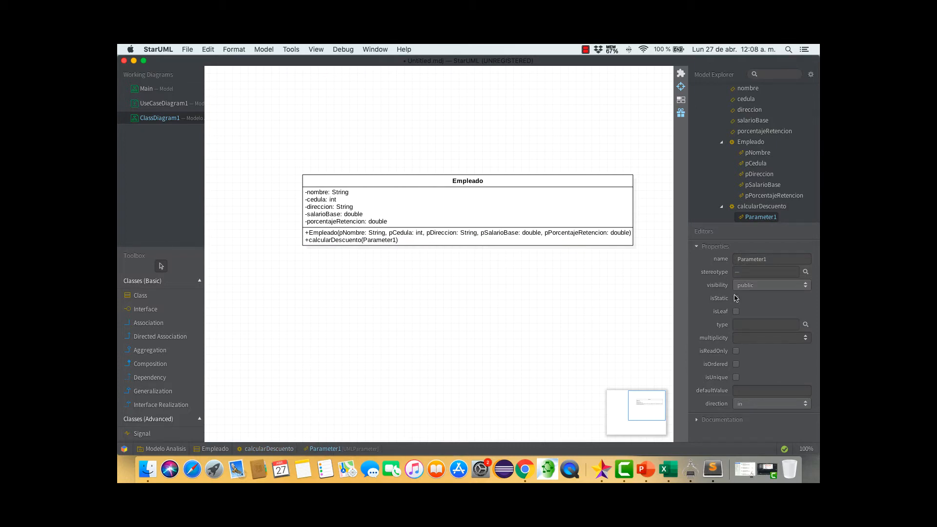
click(743, 324)
text(double)
key(Return)
click(748, 405)
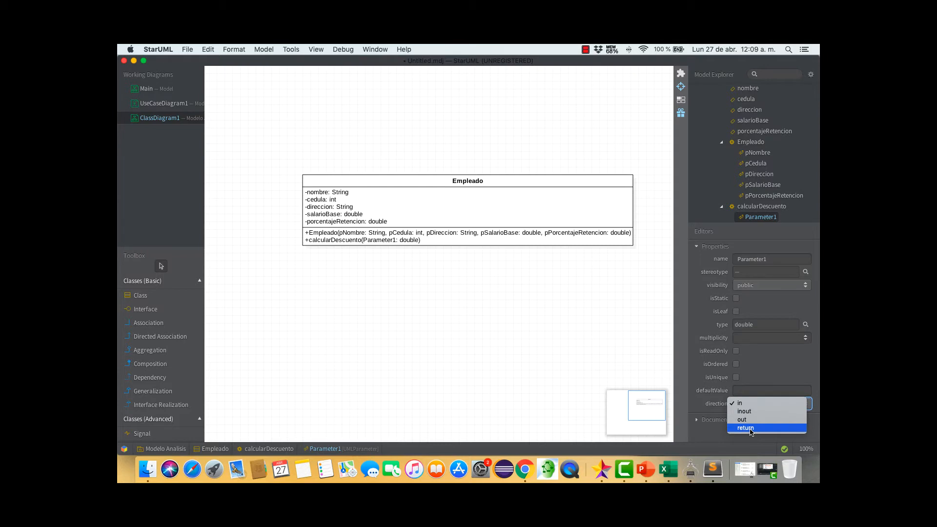
click(751, 428)
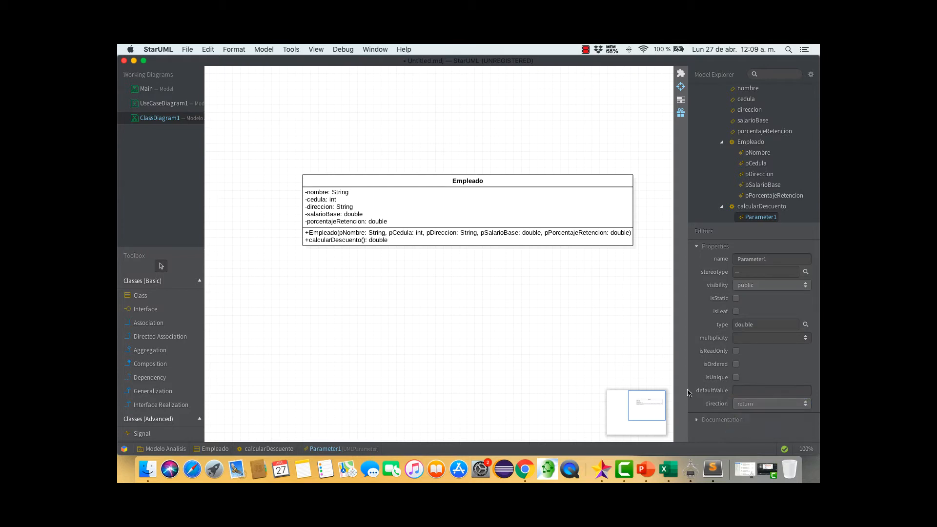
click(373, 242)
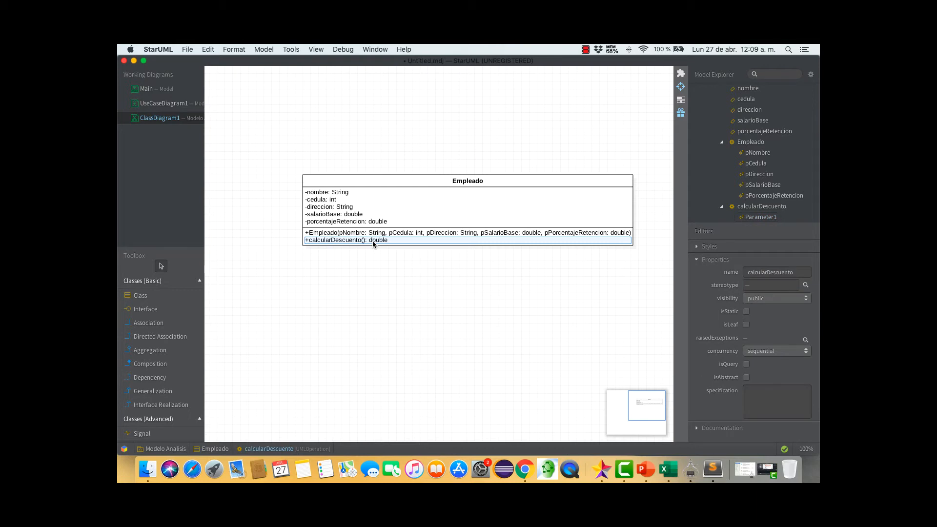
Add another operation to the Empleado class and name it calcularSalarioPagar
right_click(510, 183)
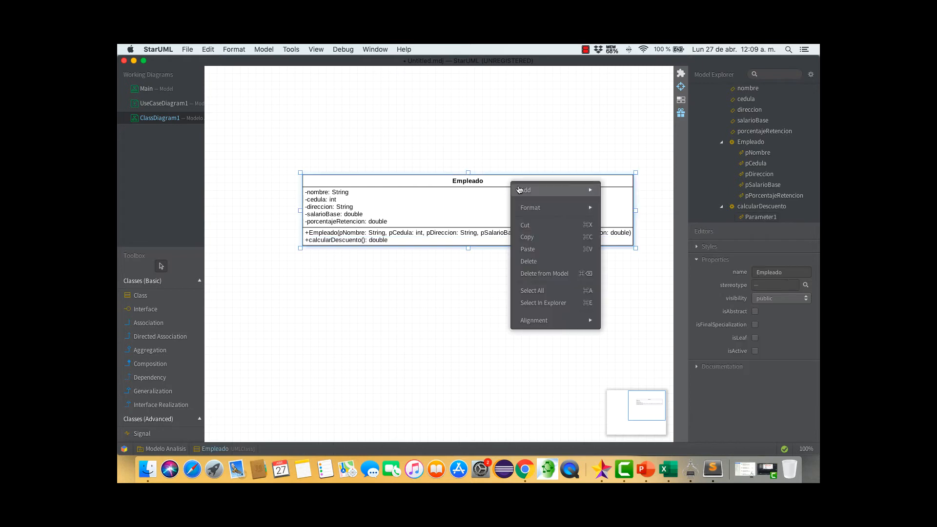
mouse_move(527, 190)
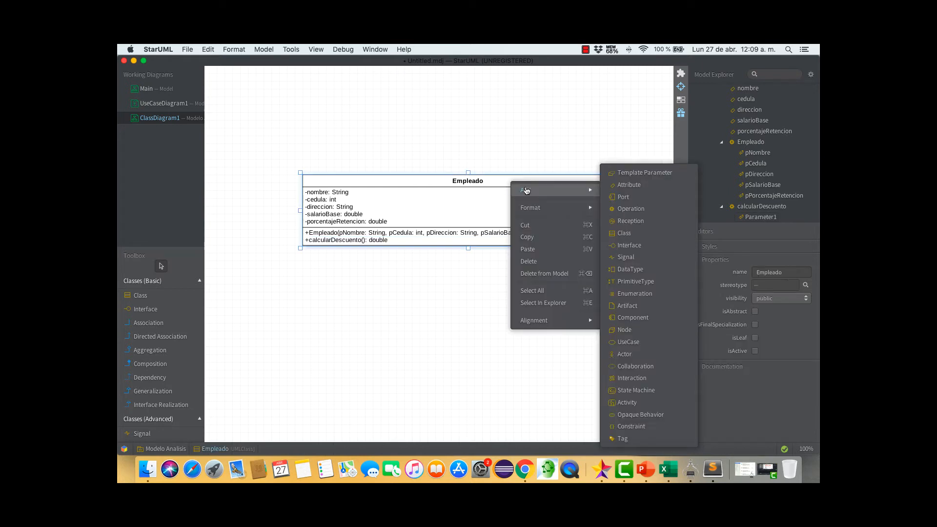
click(629, 208)
click(774, 261)
double_click(774, 261)
text(c)
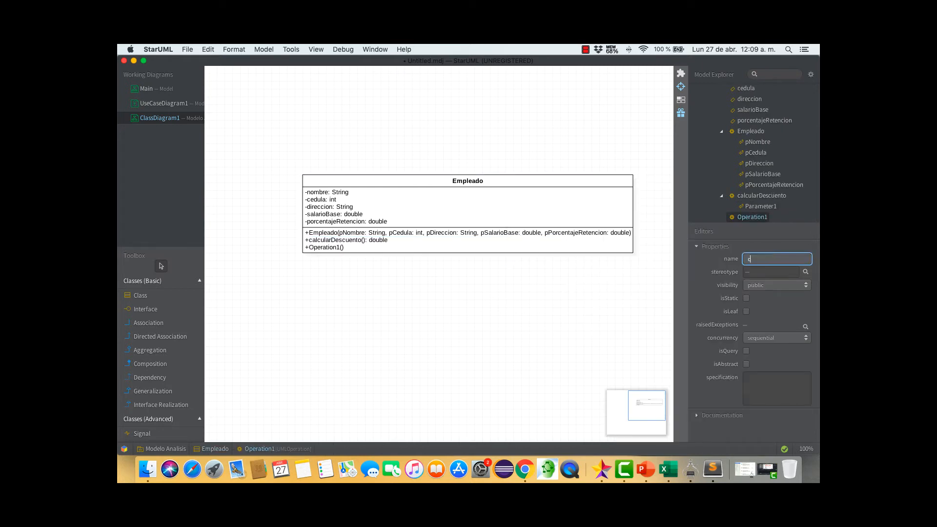
text(alcularSalarioPagar)
key(Return)
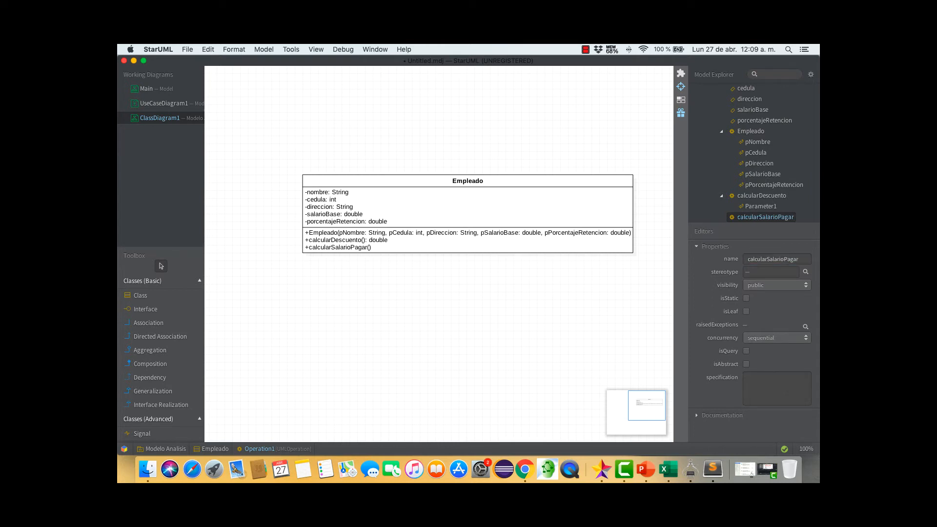
Add a parameter to calcularSalarioPagar with direction return and type double
click(357, 250)
right_click(356, 250)
mouse_move(380, 257)
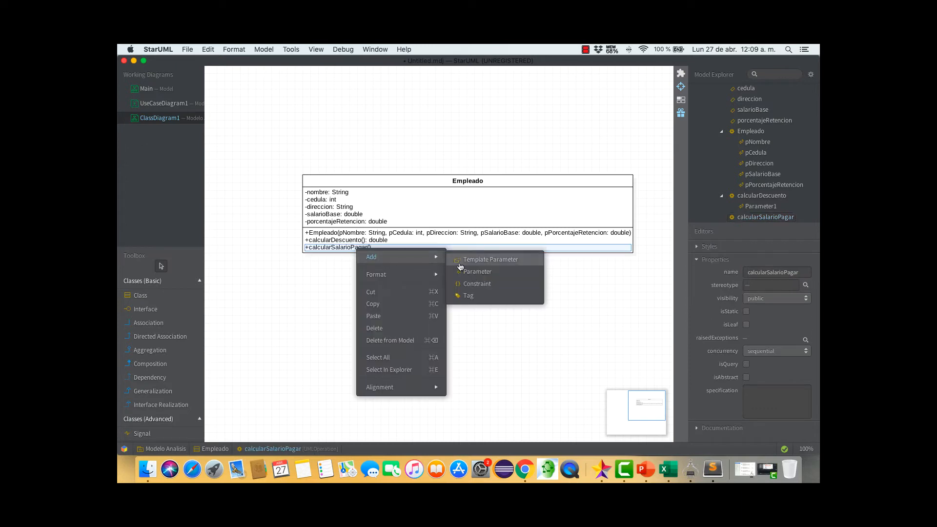
click(482, 272)
click(771, 404)
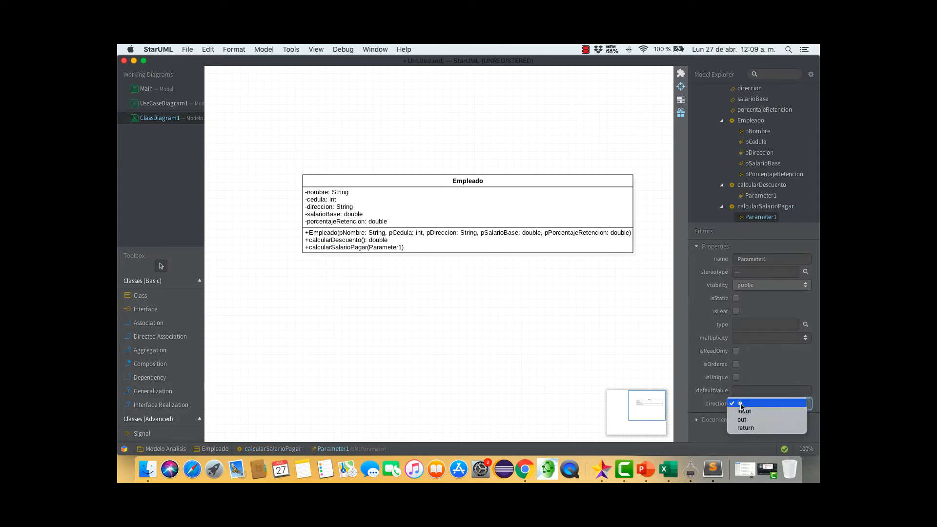
click(759, 429)
click(758, 325)
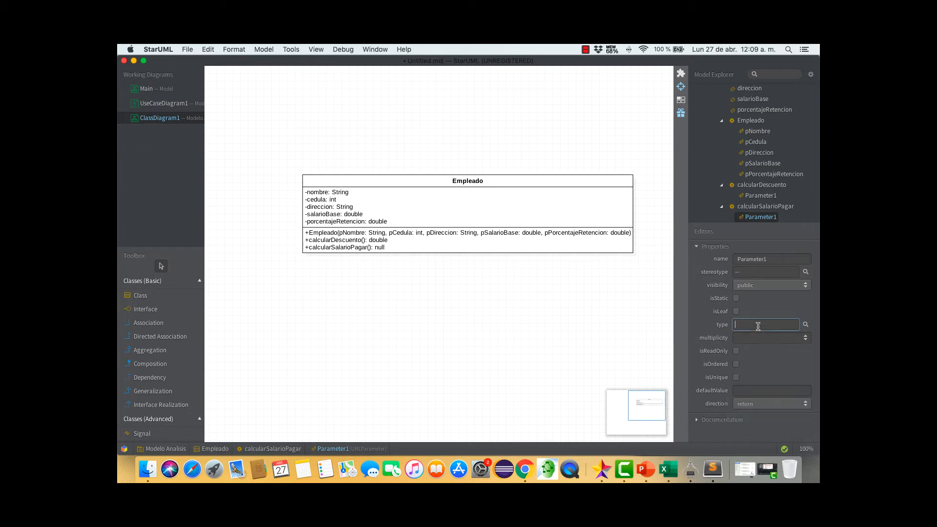
text(double)
key(Return)
Add a getter operation named getNombre to the Empleado class
right_click(514, 181)
mouse_move(532, 191)
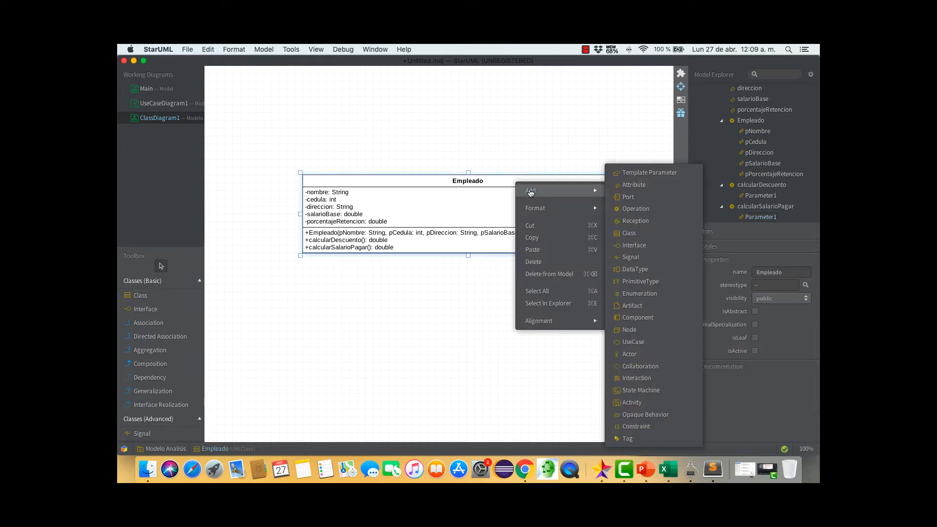
click(644, 210)
drag(781, 256, 716, 258)
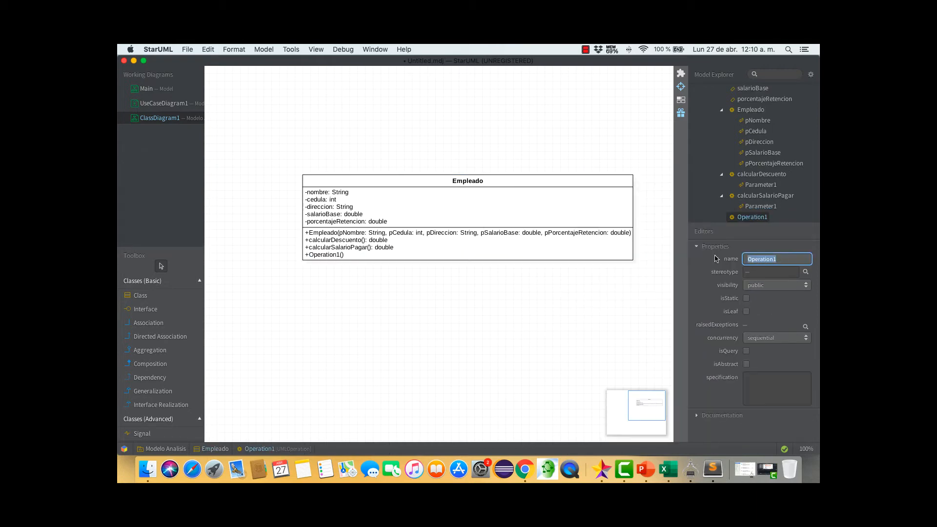
text(getNombre)
key(Return)
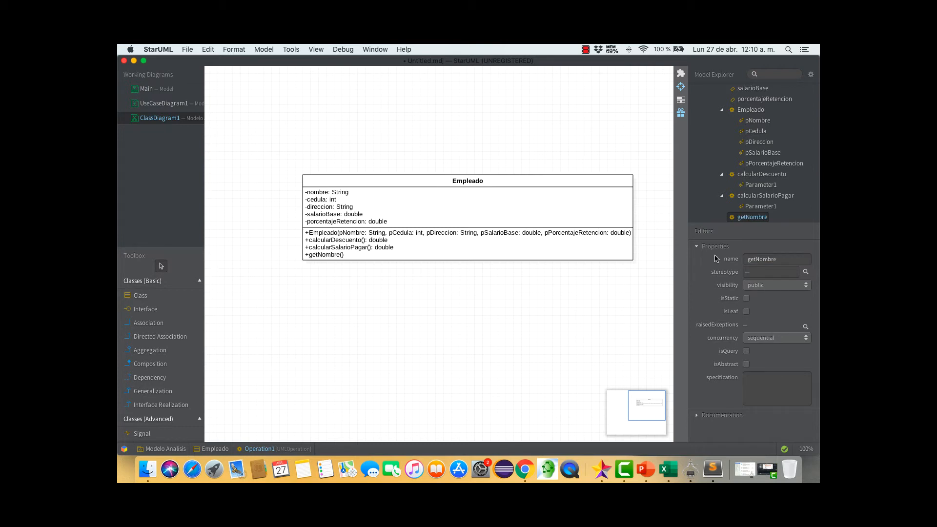
Add a parameter to getNombre with type String and direction return
right_click(332, 254)
mouse_move(369, 263)
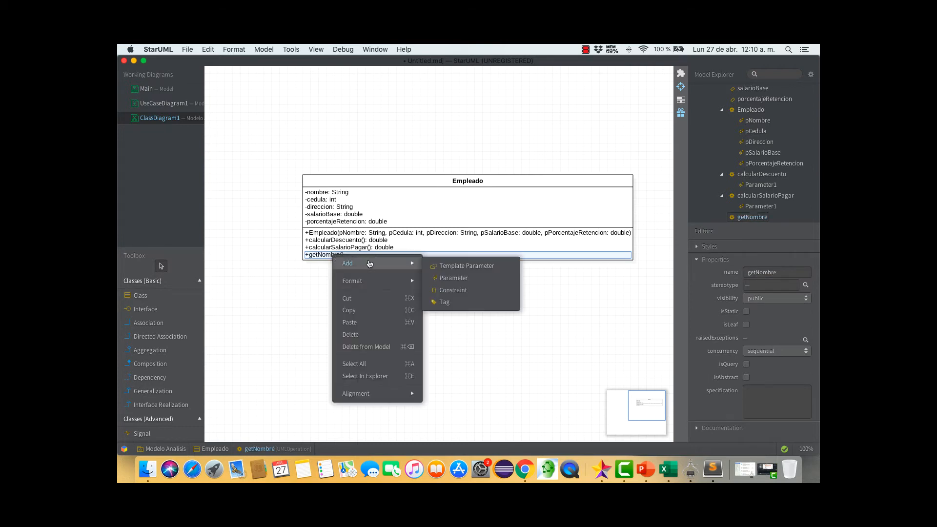
click(430, 277)
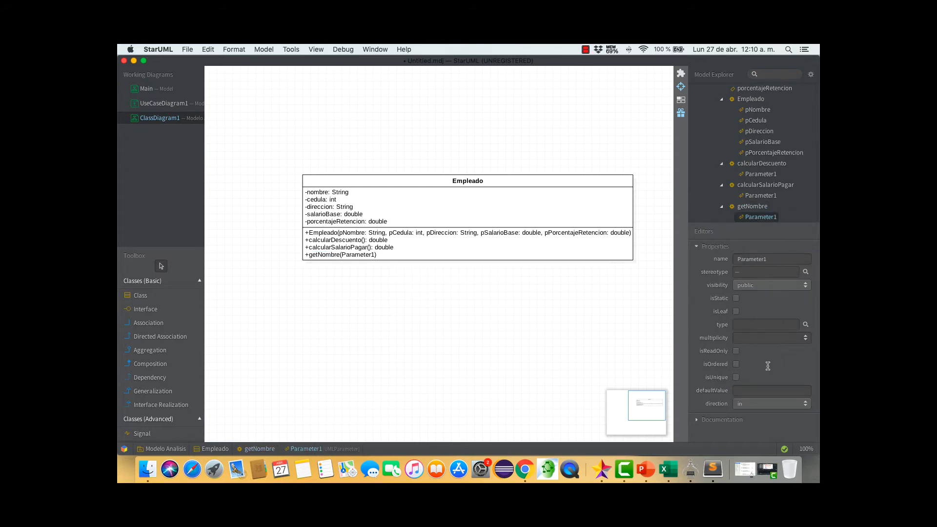
click(749, 322)
text(String)
click(752, 404)
click(754, 428)
Add a getter operation named getCedula to the Empleado class
right_click(523, 182)
mouse_move(558, 189)
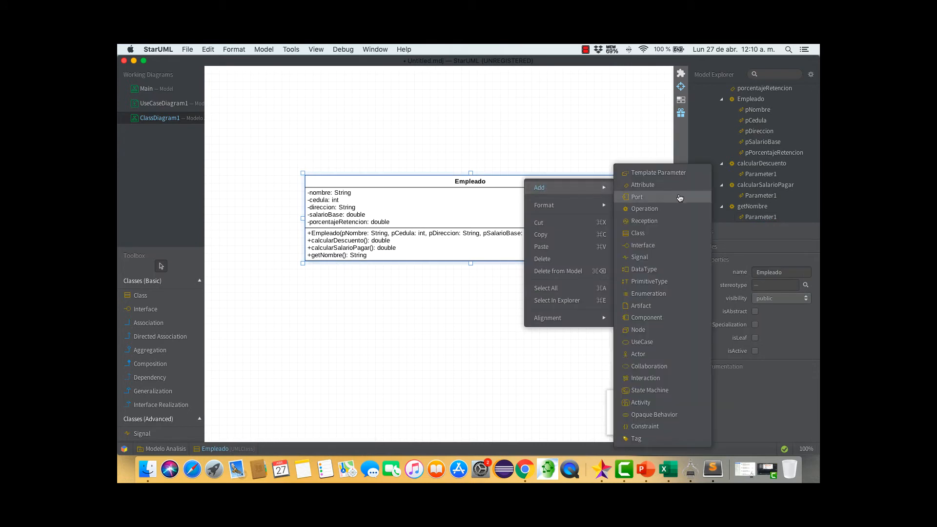
click(676, 210)
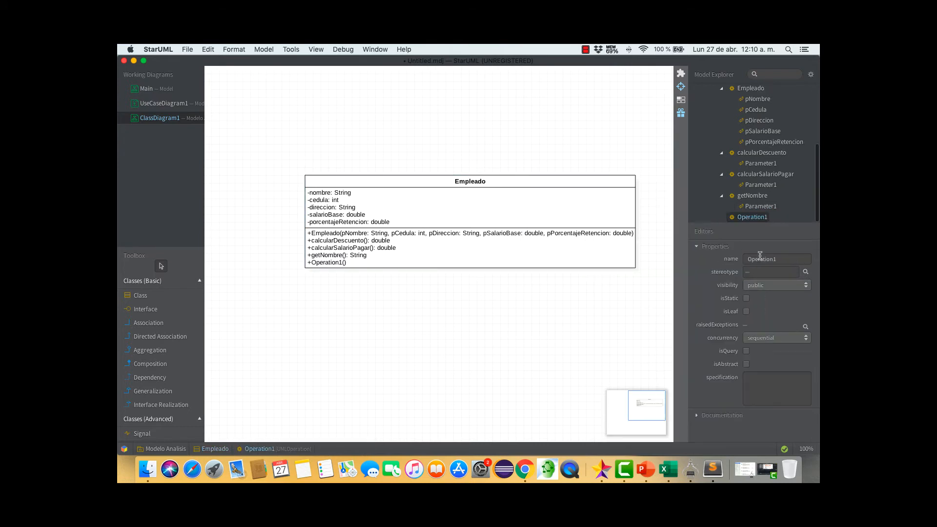
click(779, 259)
double_click(778, 261)
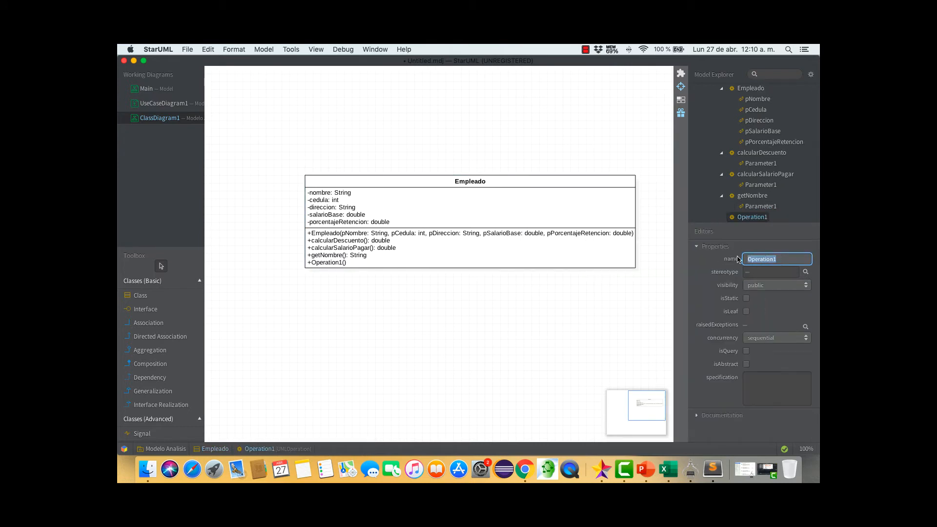
text(getCedula)
key(Return)
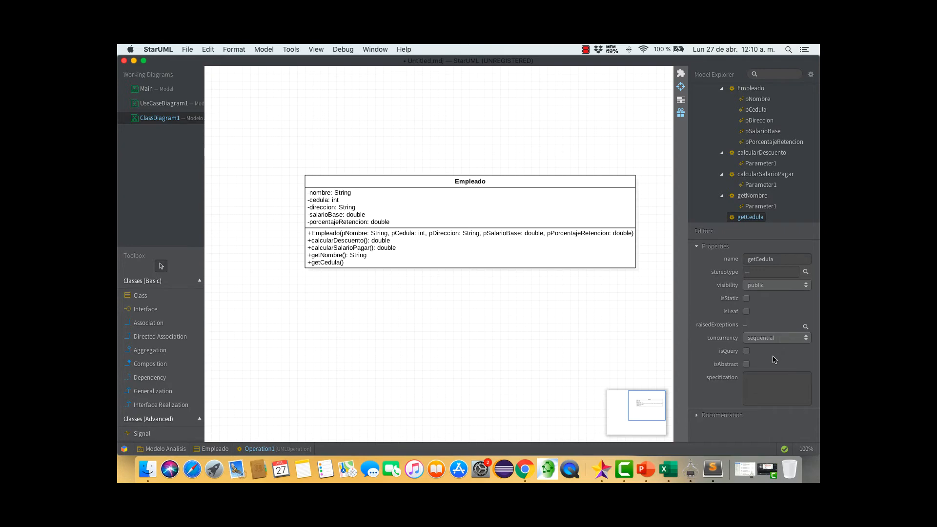
Add a parameter to getCedula with direction return and type int
right_click(340, 265)
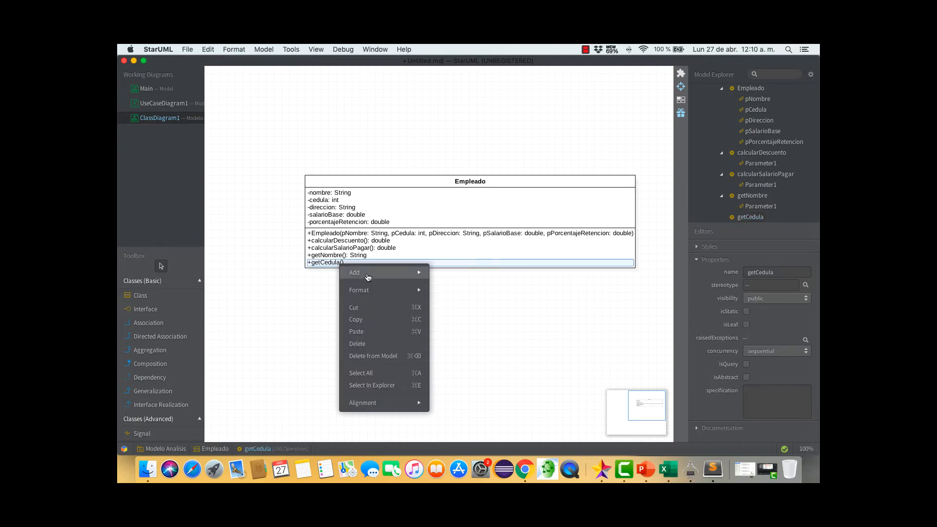
mouse_move(388, 272)
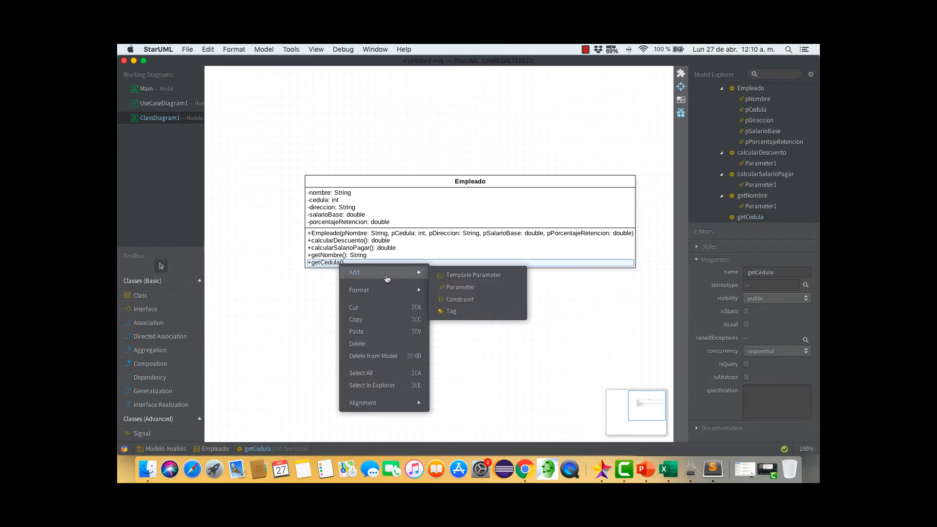
click(490, 287)
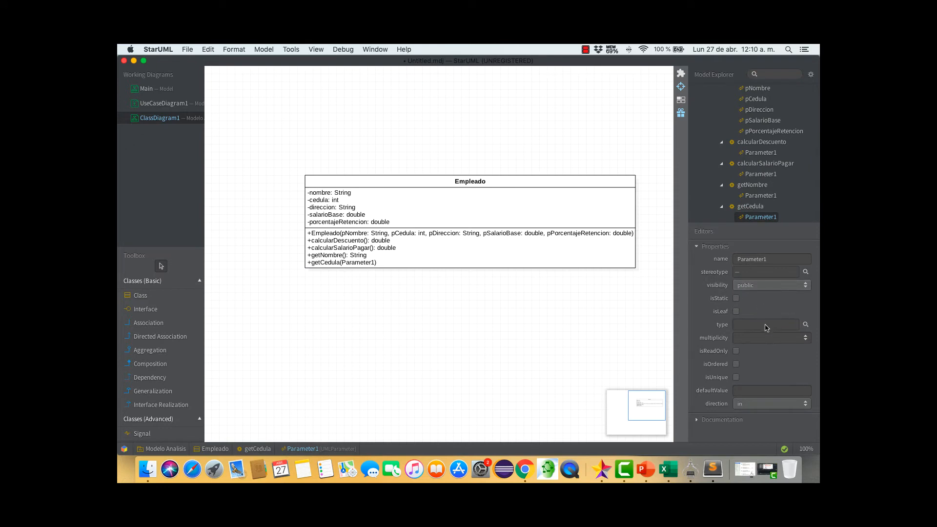
click(765, 405)
click(757, 427)
click(755, 325)
text(int)
key(Return)
Add a getter operation named getDireccion to the Empleado class
right_click(507, 178)
mouse_move(552, 191)
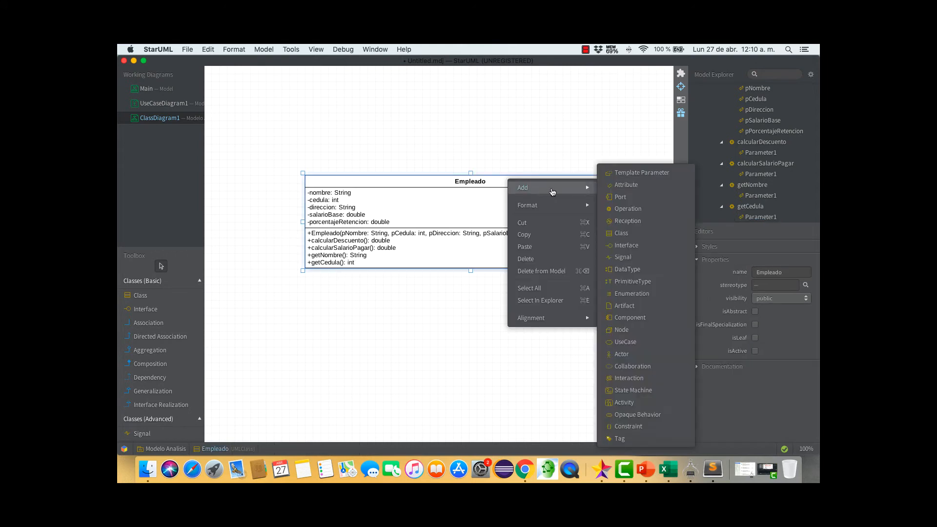
click(651, 209)
click(338, 271)
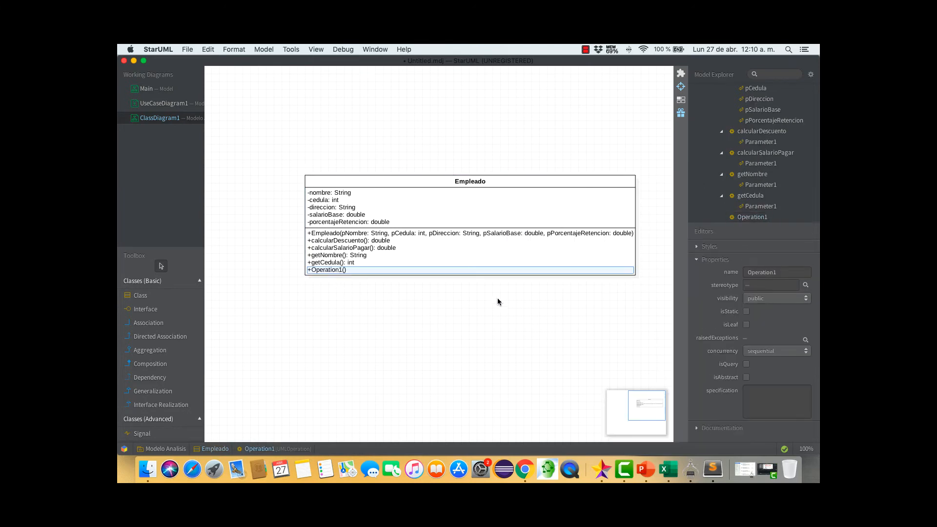
click(783, 272)
text(getDireccion)
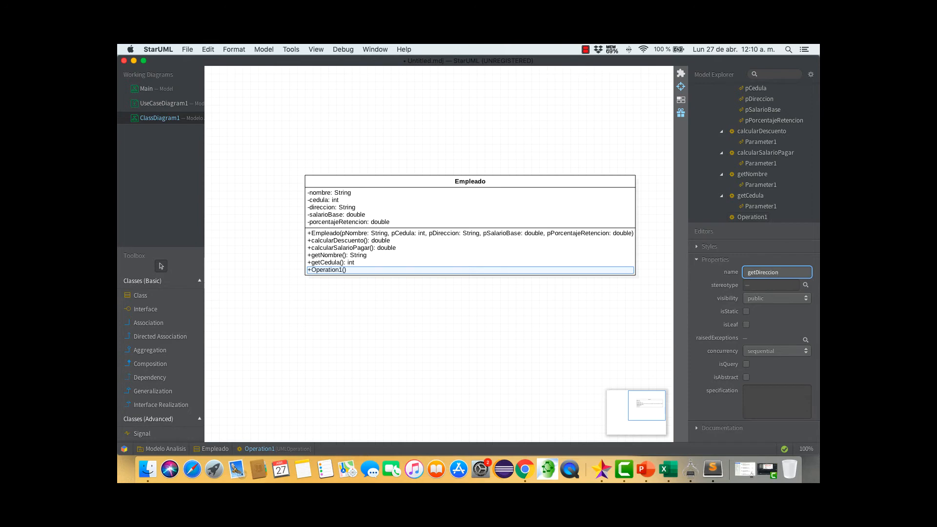
key(Return)
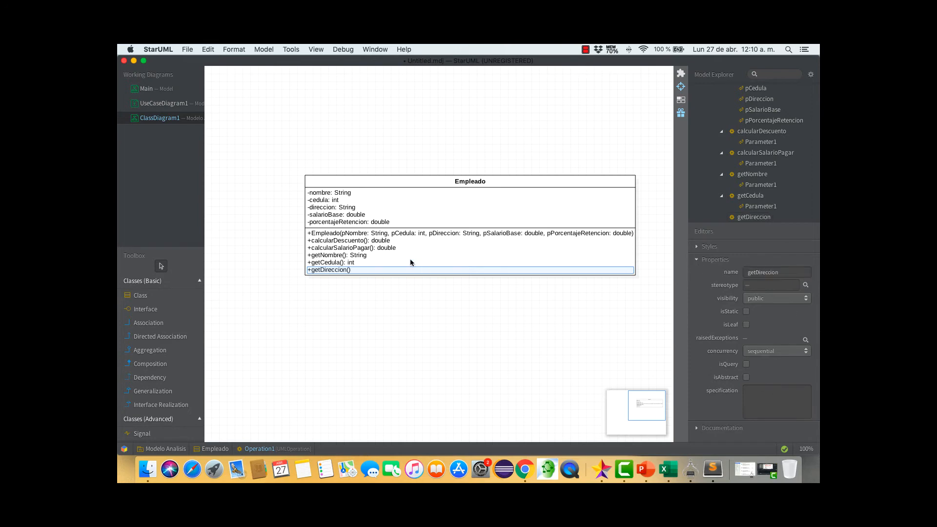
Add a parameter to getDireccion with direction return and type String
right_click(357, 271)
mouse_move(382, 278)
click(492, 295)
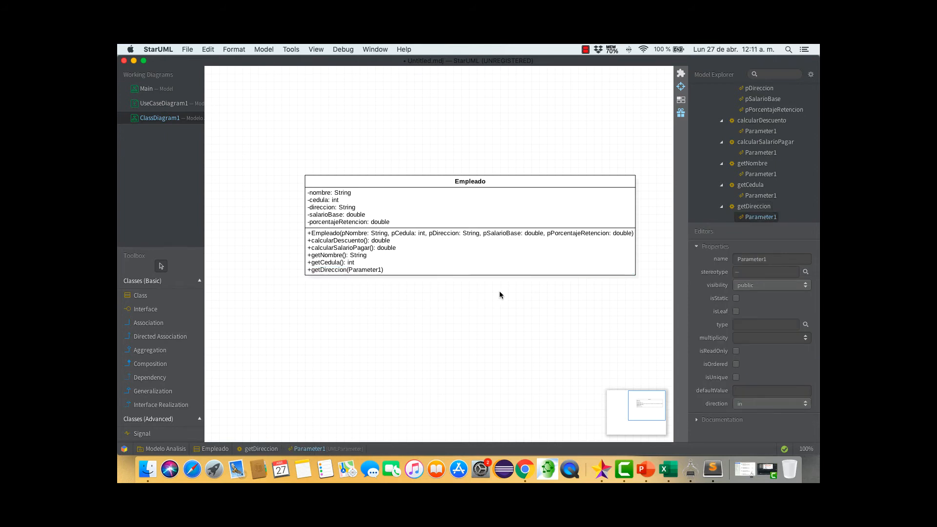
click(737, 403)
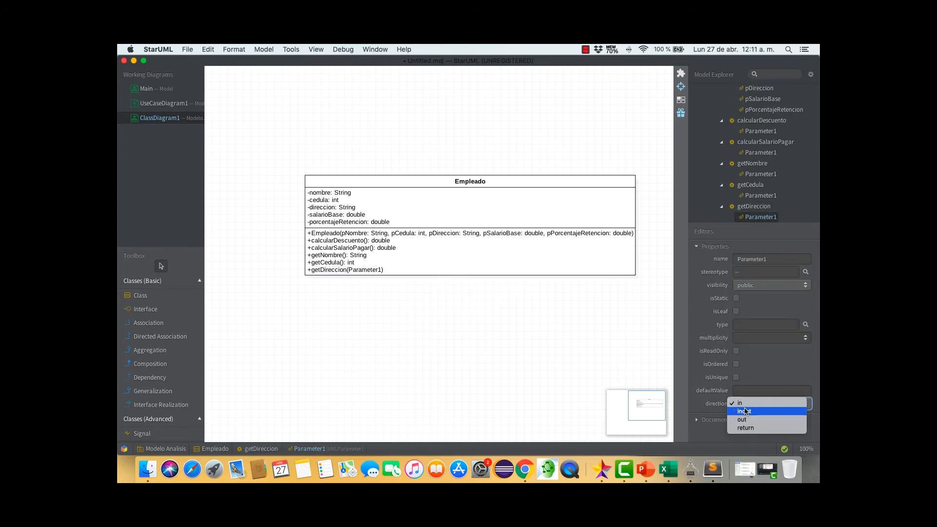
click(742, 430)
click(755, 326)
text(String)
key(Return)
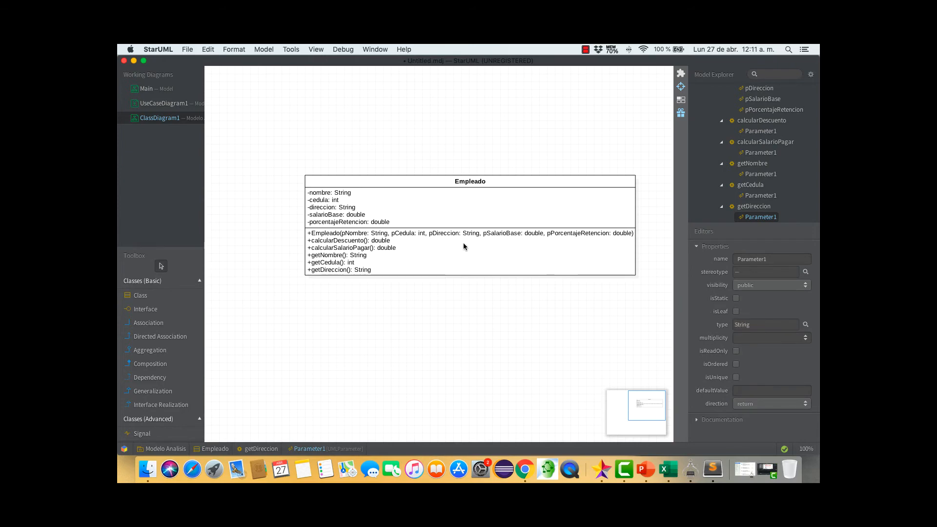
Add a getter operation named getSalarioBase to the Empleado class
right_click(553, 182)
mouse_move(576, 188)
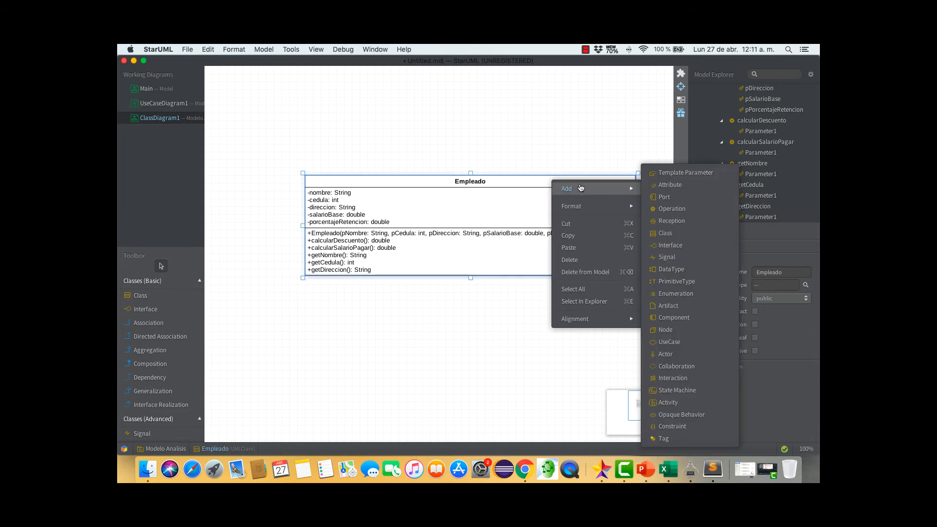
click(703, 208)
double_click(789, 260)
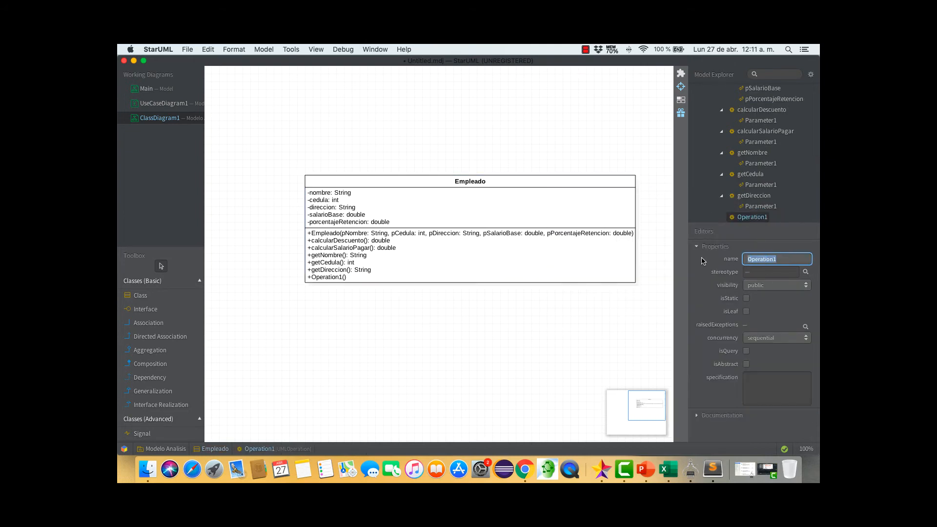
text(getSalarioBase)
key(Return)
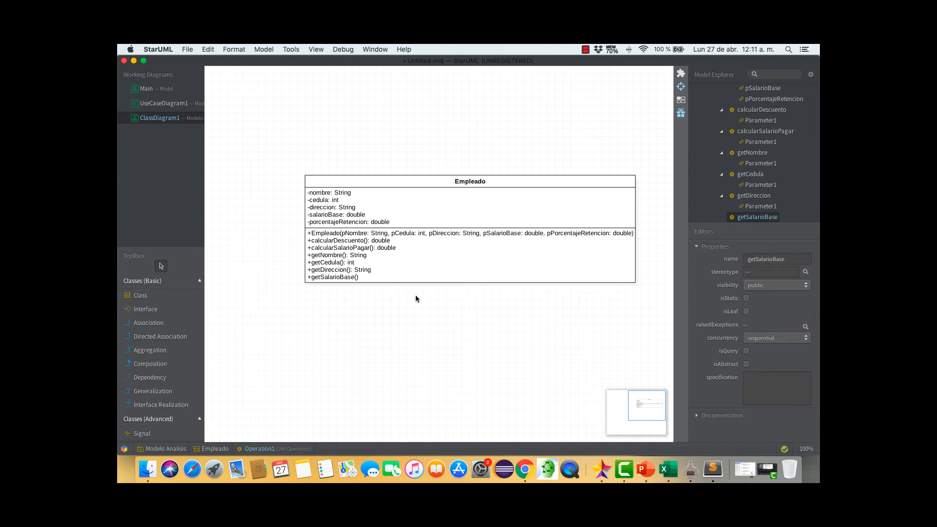
Add a parameter to getSalarioBase with direction return and type double
right_click(347, 276)
mouse_move(410, 287)
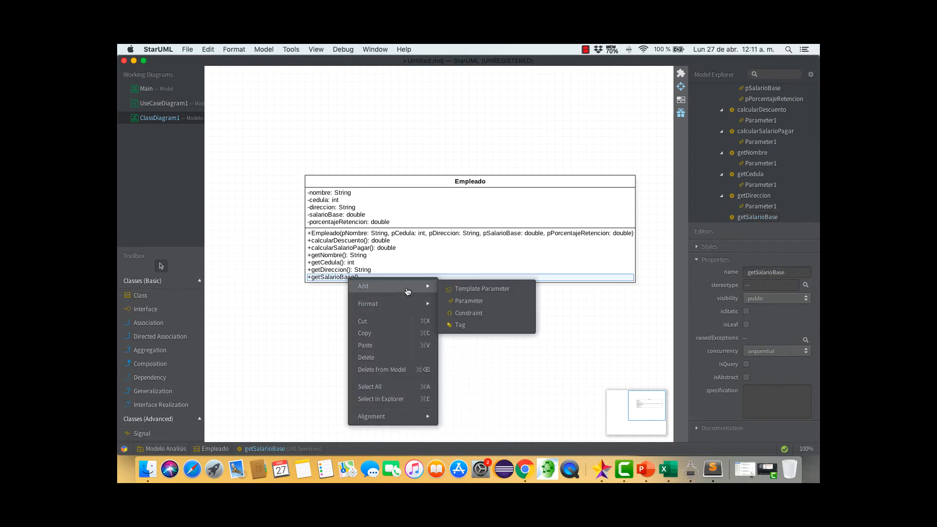
click(513, 302)
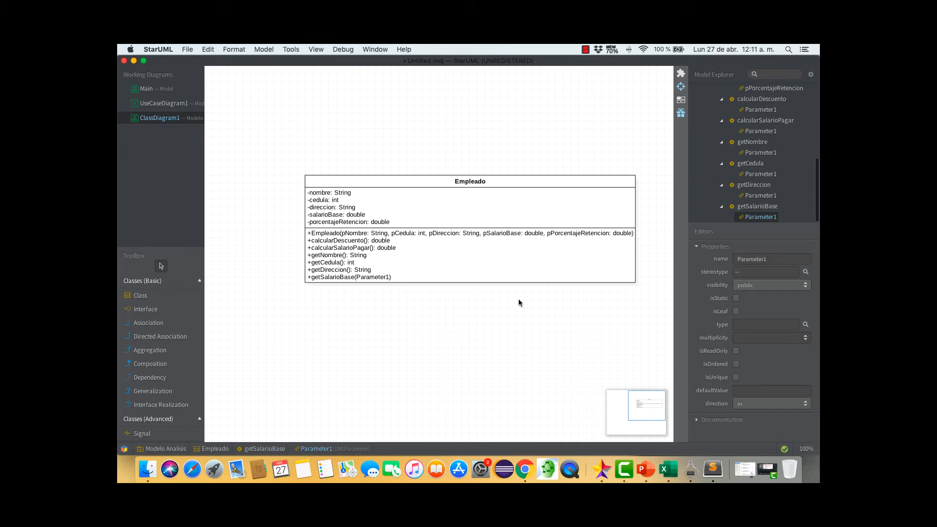
click(754, 405)
click(754, 431)
click(761, 324)
text(double)
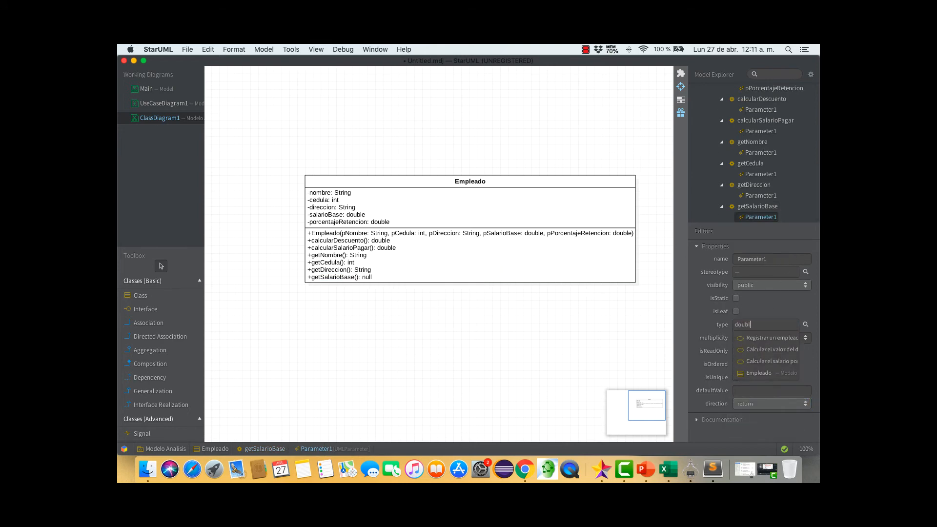
key(Return)
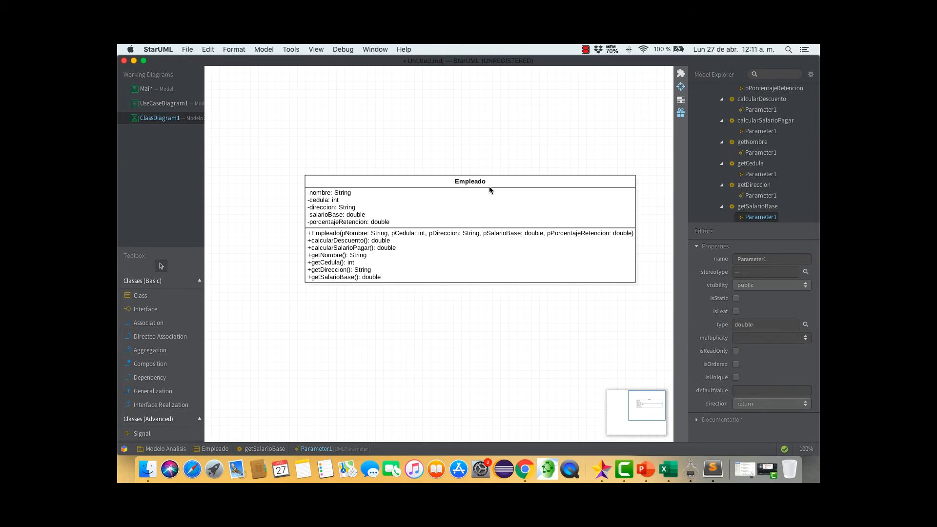
Add a getter operation named getPorcentajeRetencion to the Empleado class
right_click(363, 184)
mouse_move(429, 192)
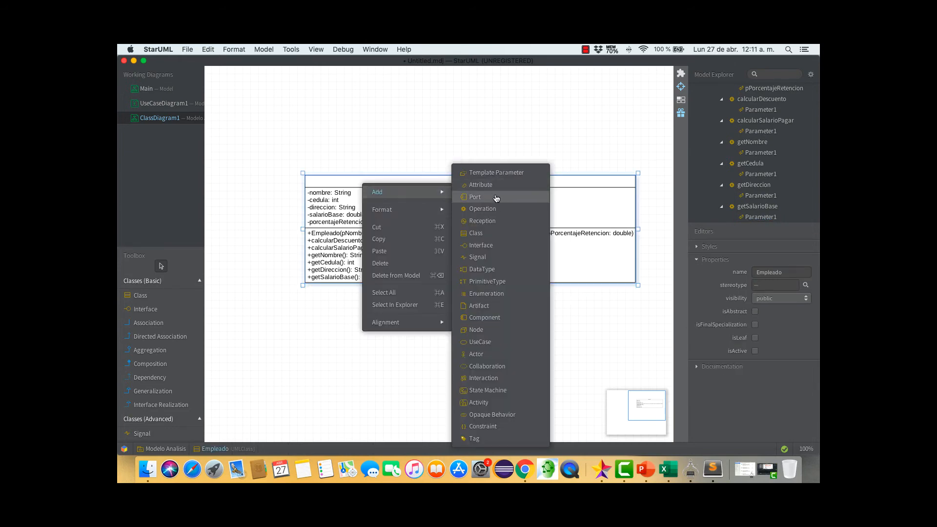
click(494, 209)
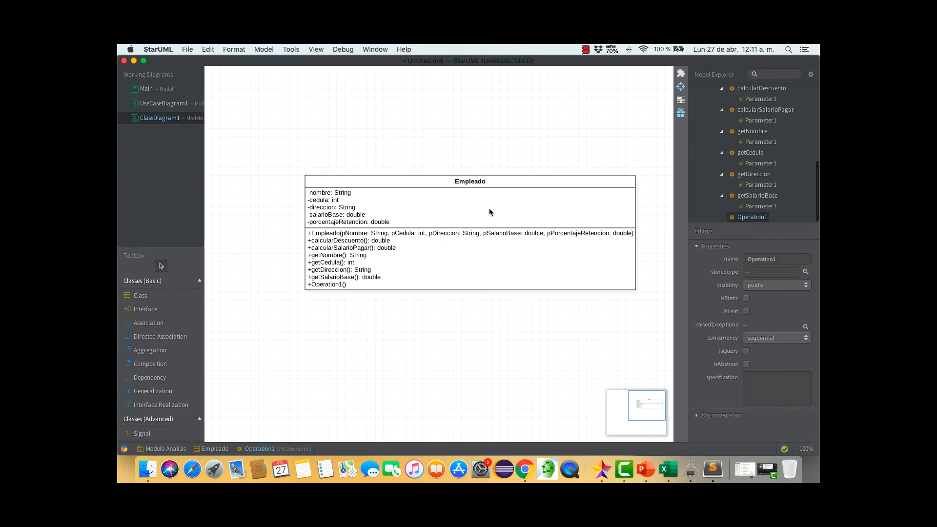
double_click(783, 259)
text(get)
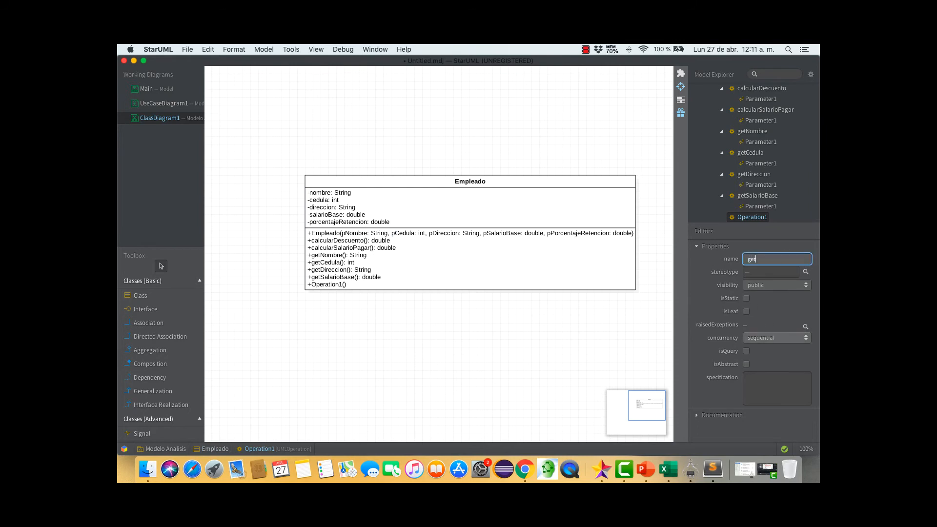
text(PorcentajeRetencion)
key(Return)
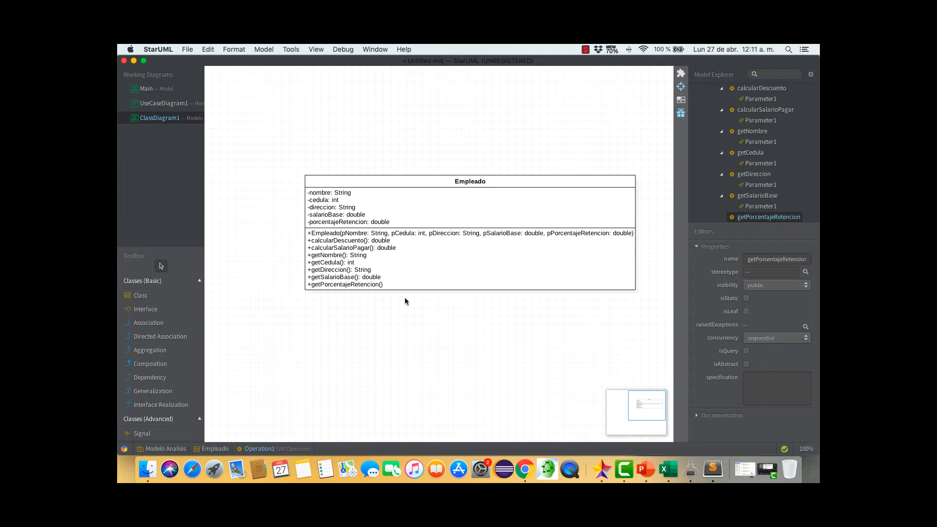
Add a parameter to getPorcentajeRetencion with direction return and type double, and clear the selection
right_click(369, 286)
mouse_move(402, 292)
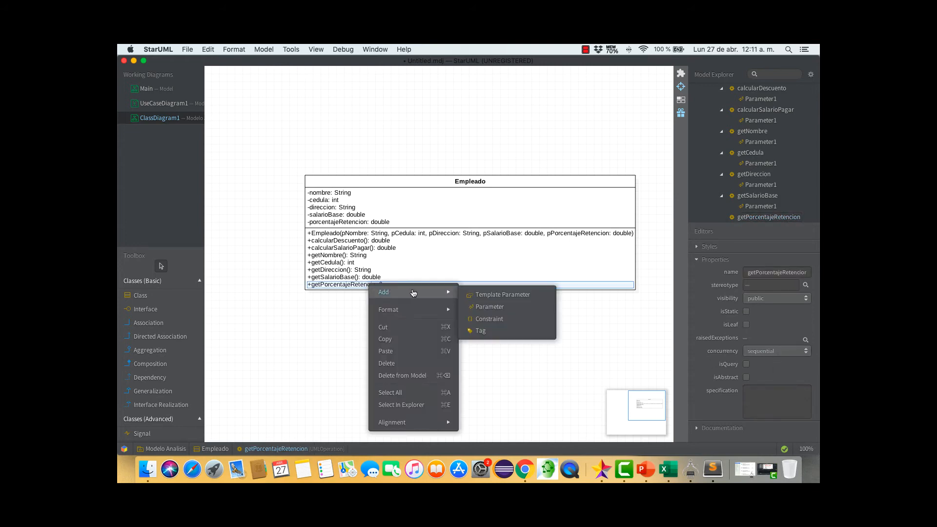
click(516, 306)
click(760, 403)
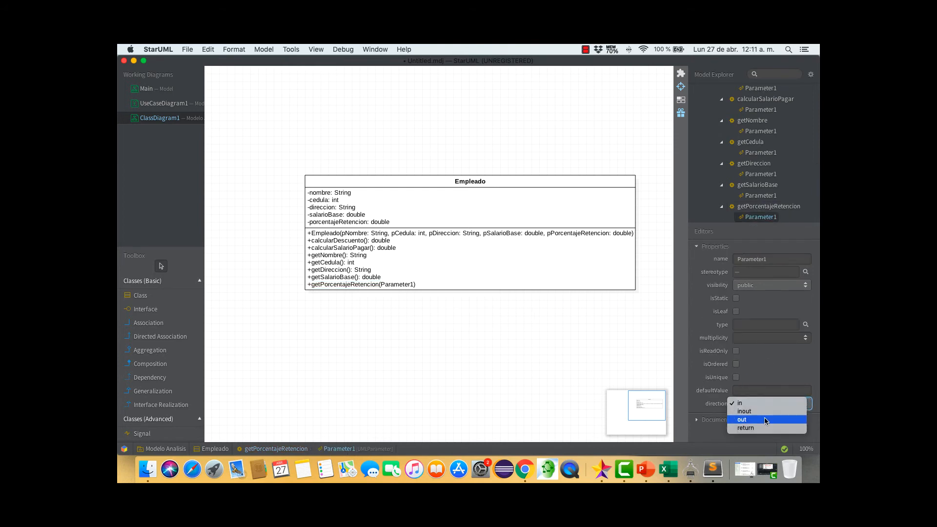
click(770, 428)
click(771, 325)
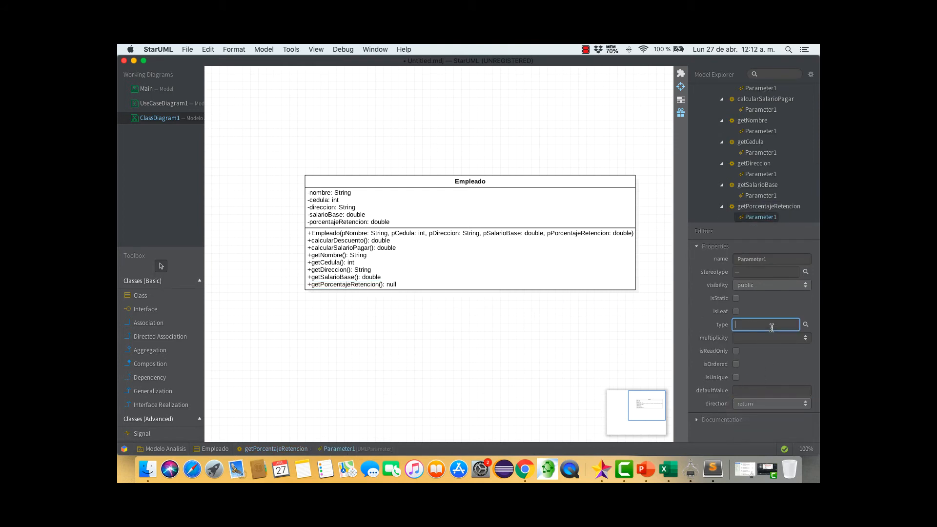
text(double)
key(Return)
click(460, 315)
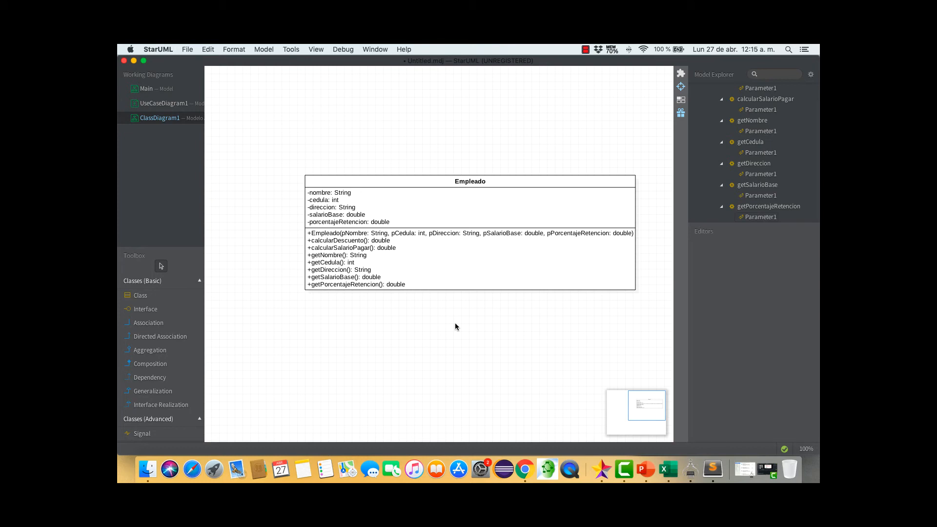
Add a setter operation named setNombre to the Empleado class
right_click(524, 186)
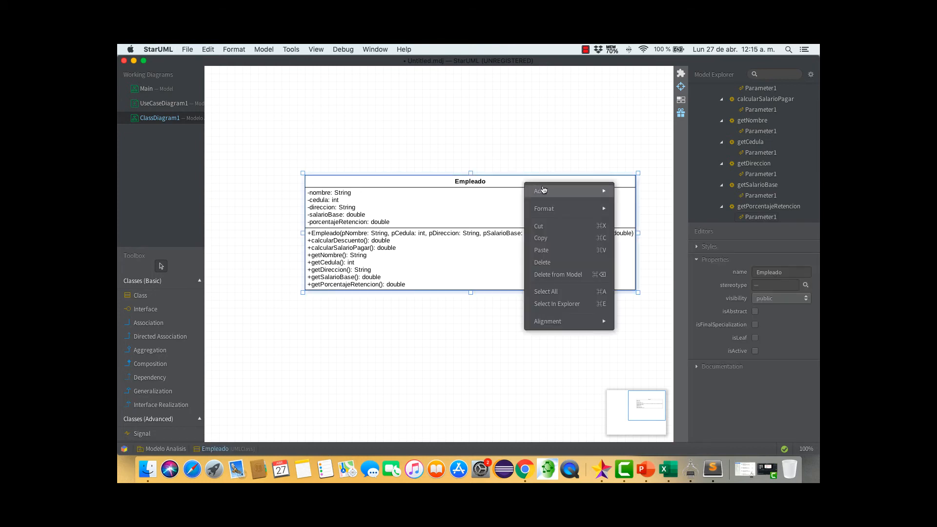
mouse_move(553, 192)
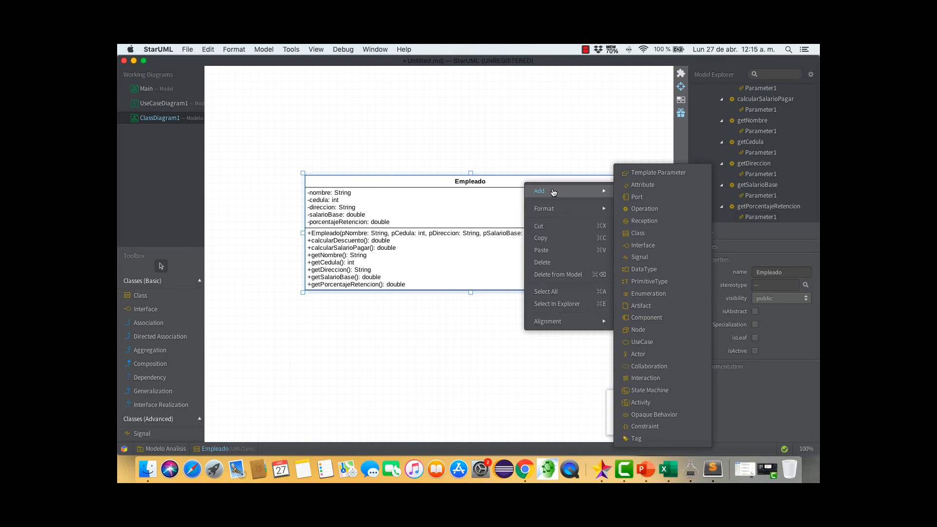
click(667, 211)
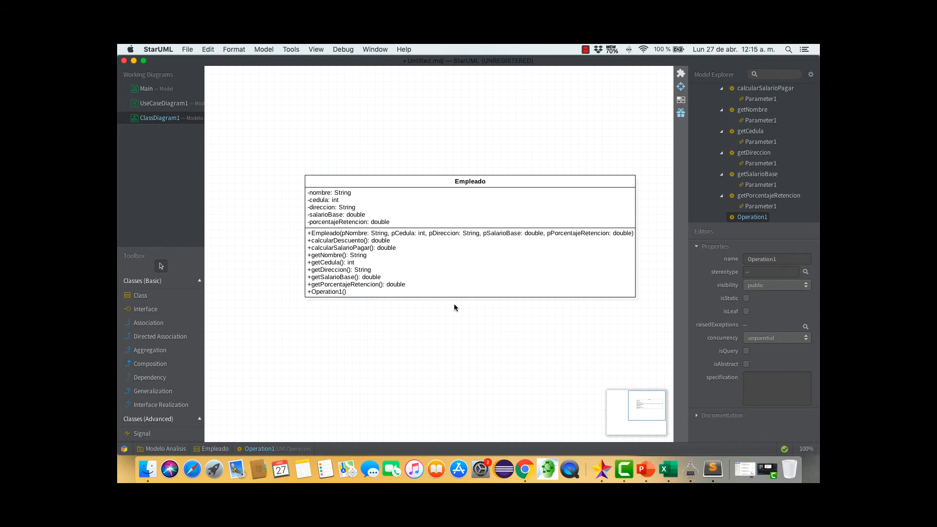
drag(784, 260, 729, 260)
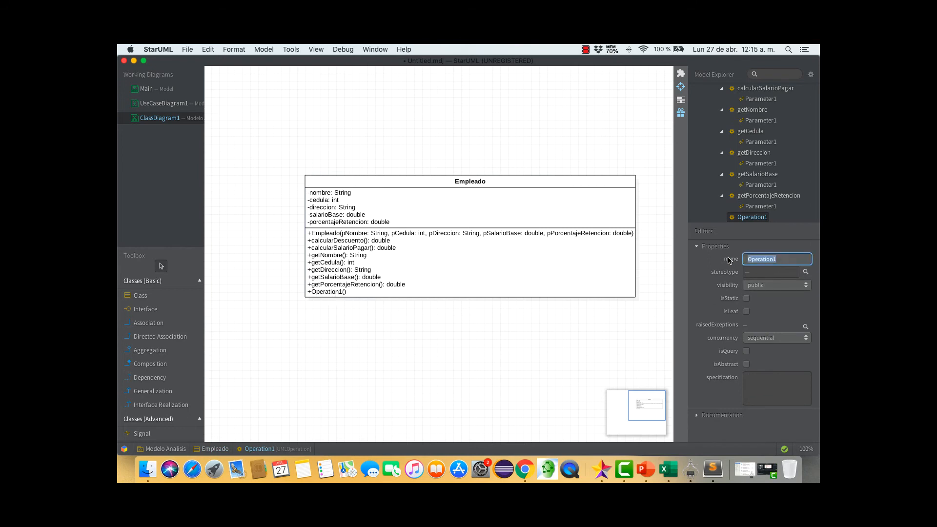
text(setNombre)
key(Return)
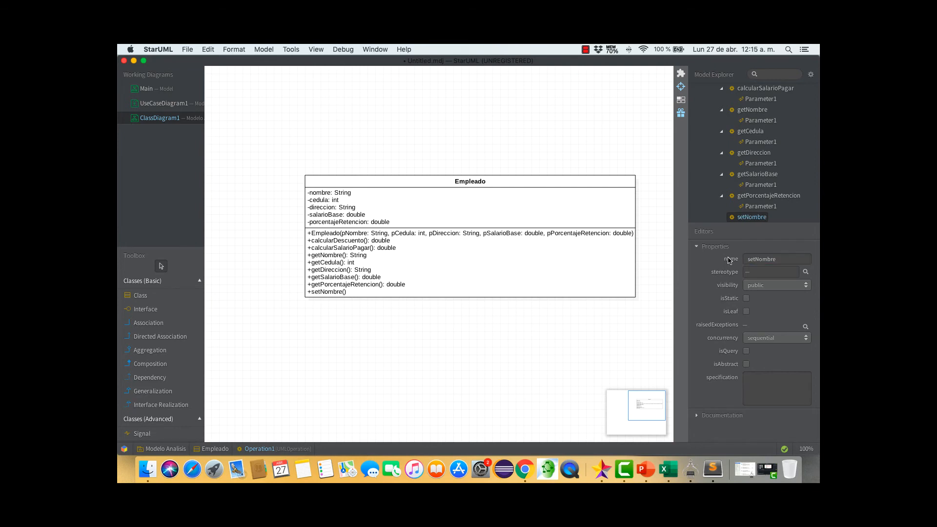
Add an input parameter named pNombre of type String to the setNombre operation
right_click(330, 291)
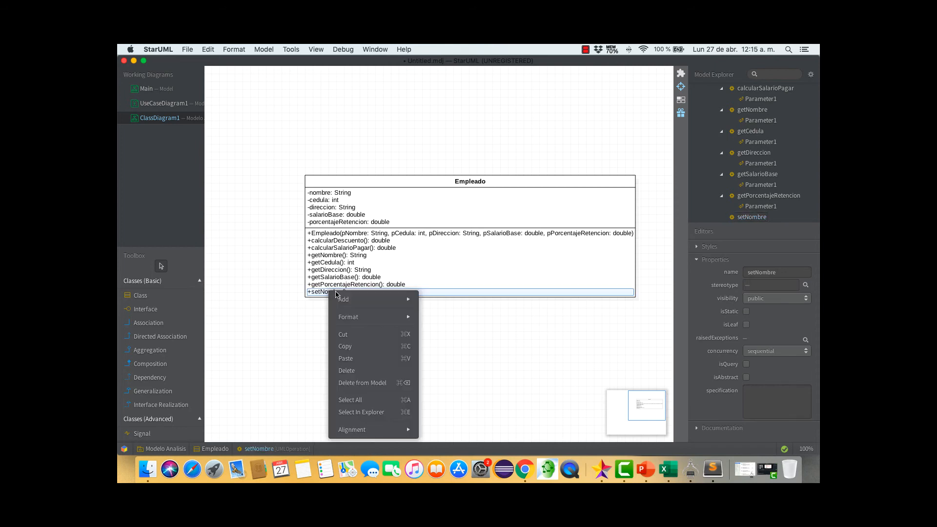
mouse_move(339, 299)
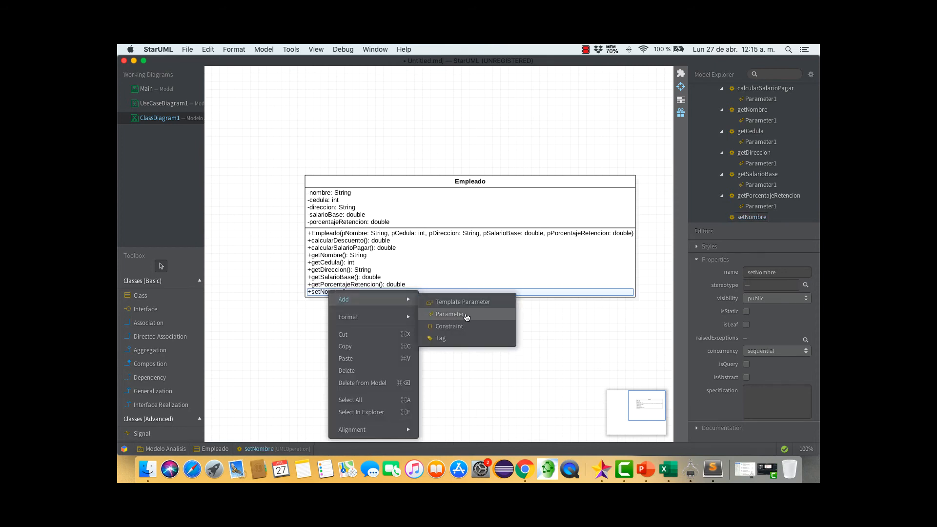
click(450, 314)
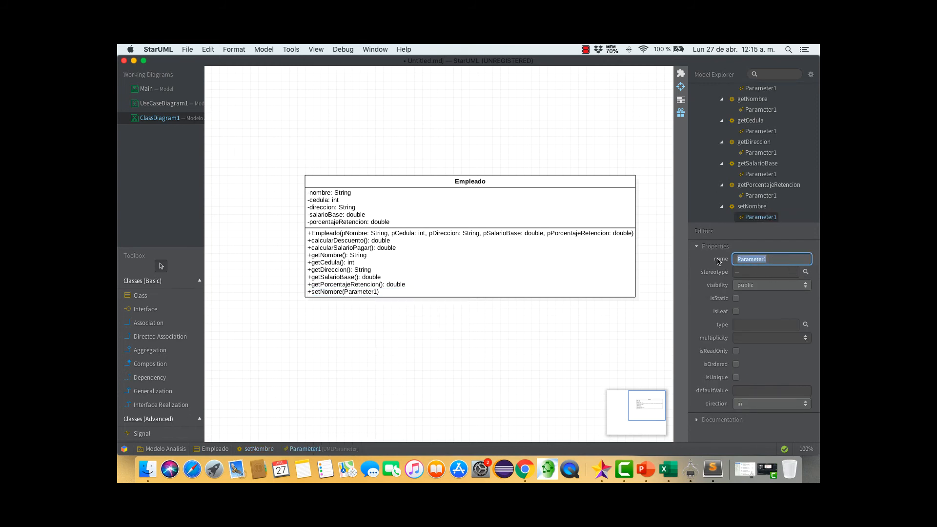
text(pNombre)
click(765, 324)
text(String)
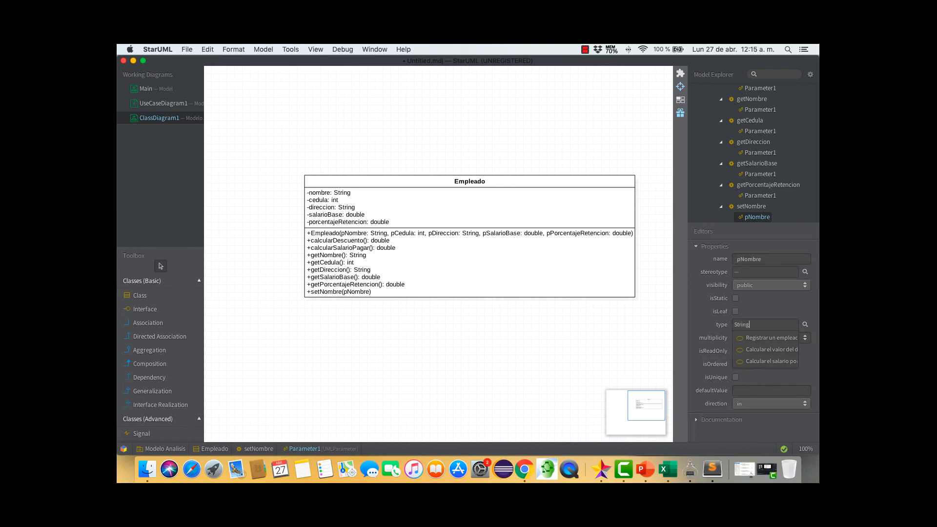
click(721, 407)
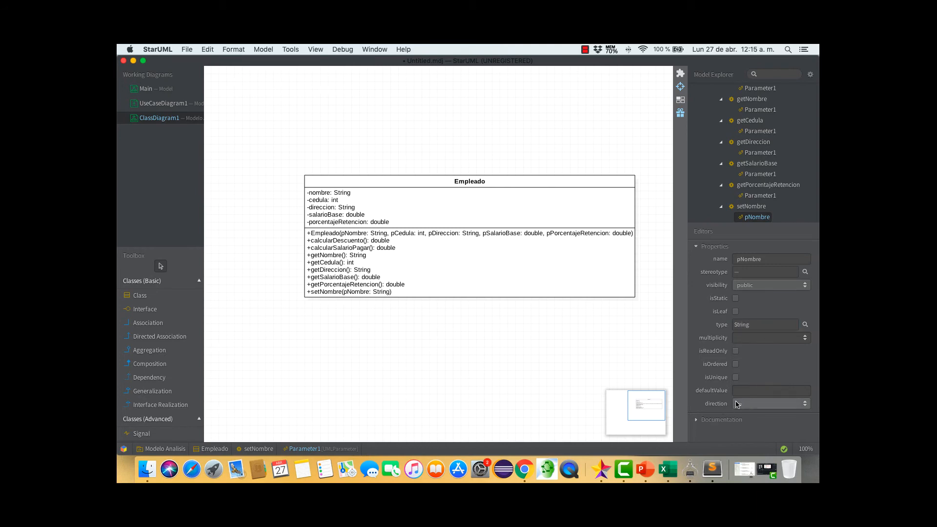
Add a second parameter to setNombre with direction return and type void
right_click(345, 294)
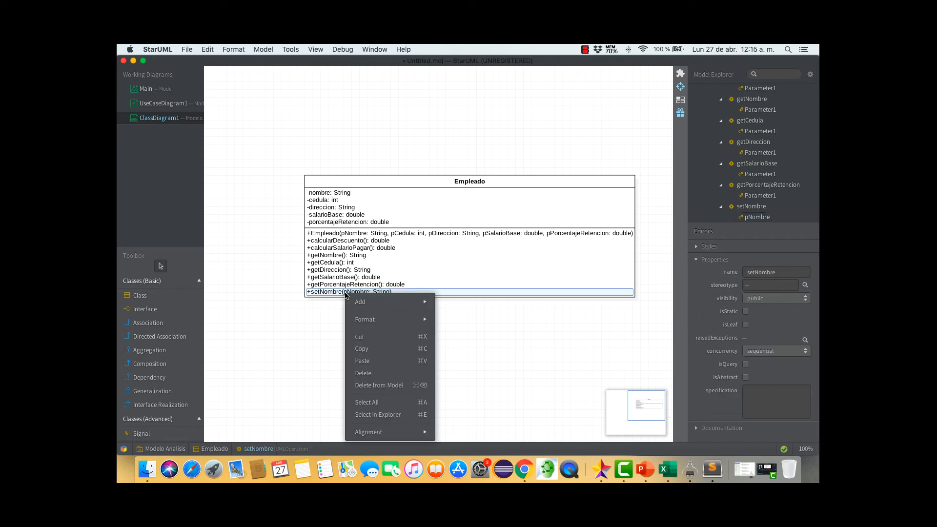
mouse_move(379, 302)
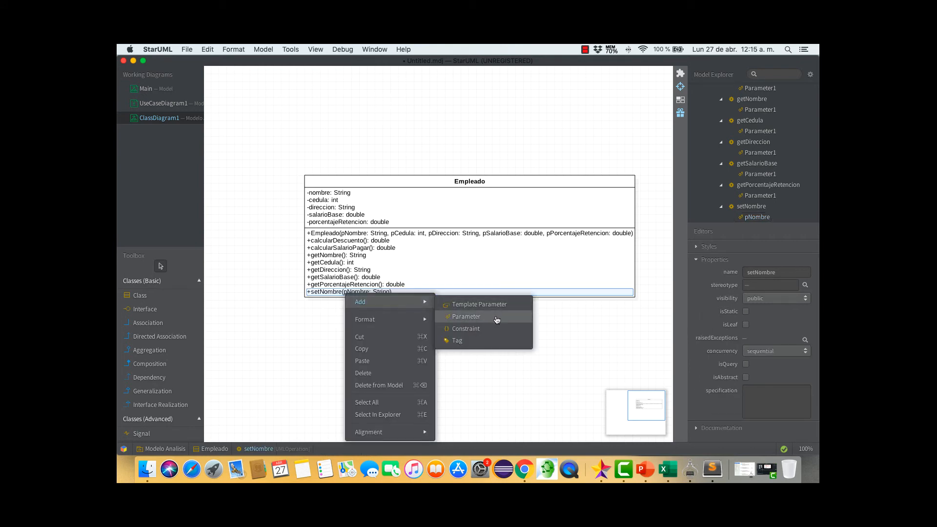
click(496, 317)
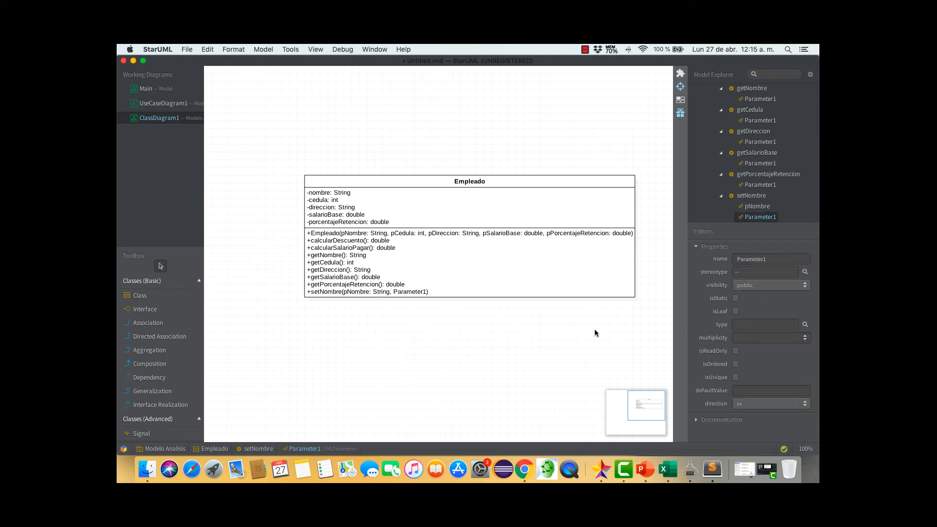
click(754, 405)
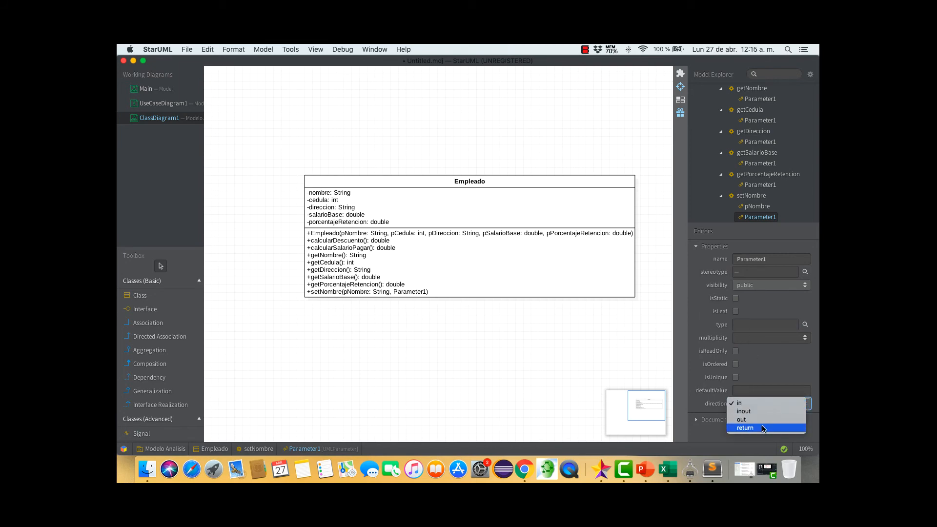
click(764, 428)
click(757, 324)
text(void)
key(Return)
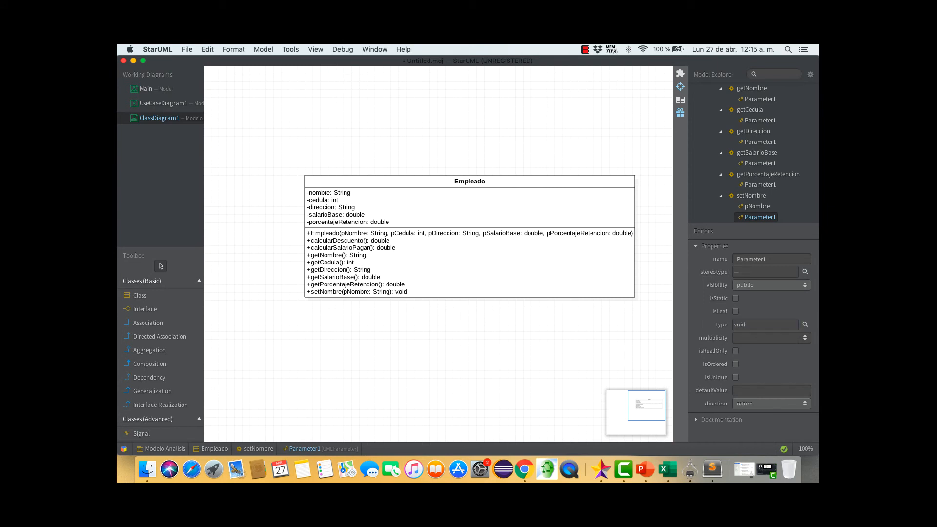